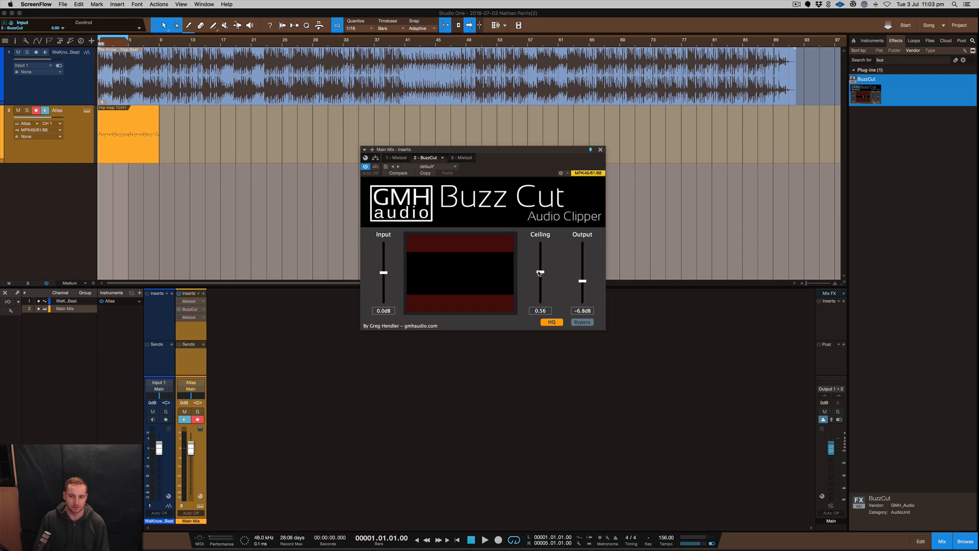
Step: Nudge Buzz Cut's ceiling, then reset output to 0 dB and ceiling to 1.00
left_click_drag(539, 273, 539, 269)
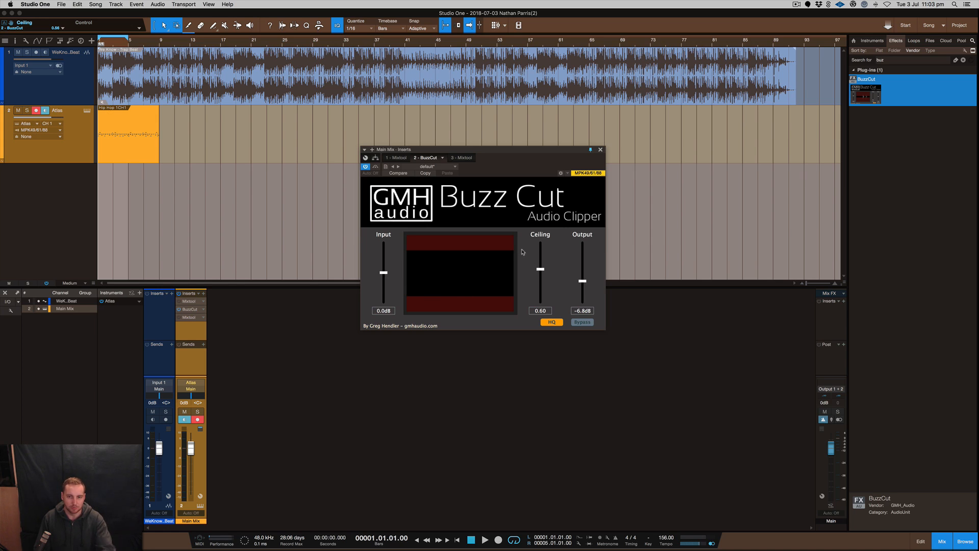
double_click(583, 281)
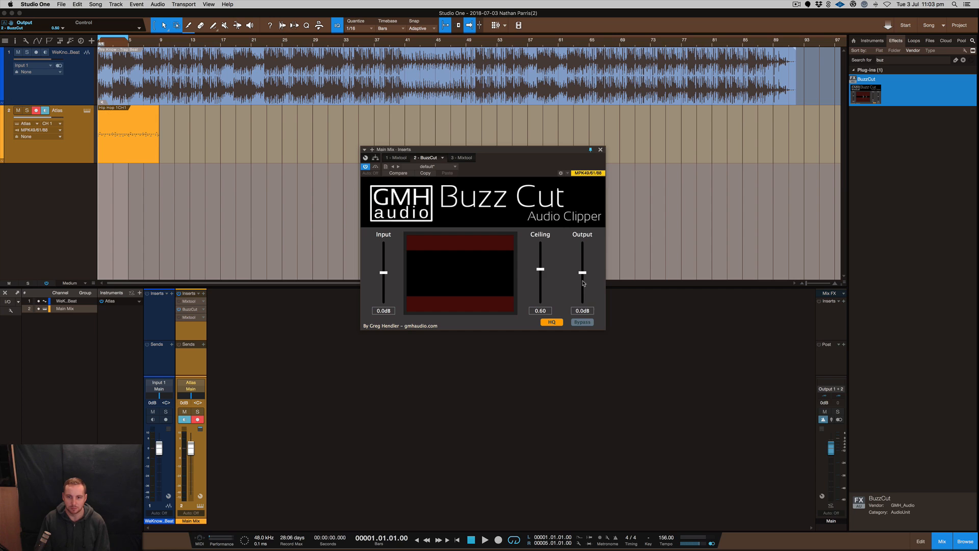
double_click(540, 272)
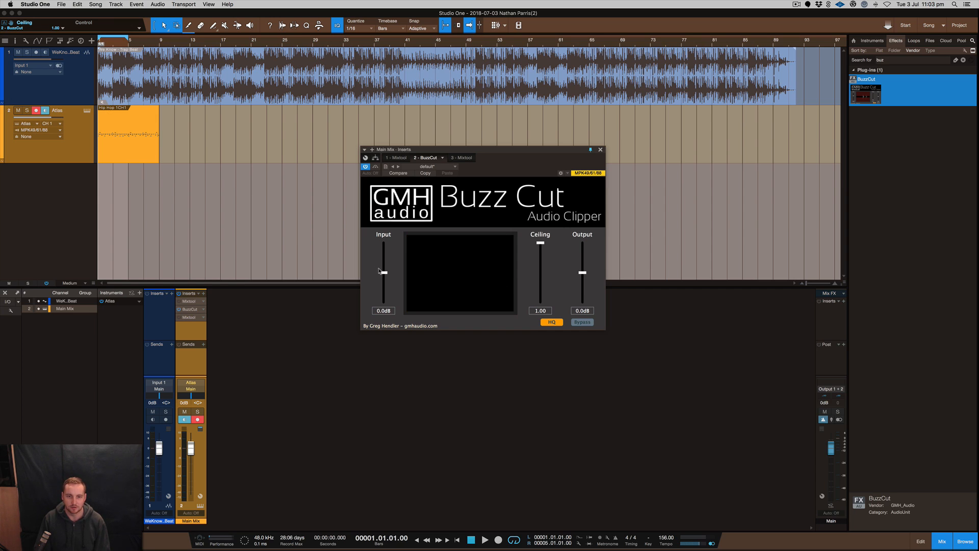
Step: Turn HQ clipping on, compare bypassed, and lower the ceiling to 0.81
left_click(551, 322)
left_click(552, 321)
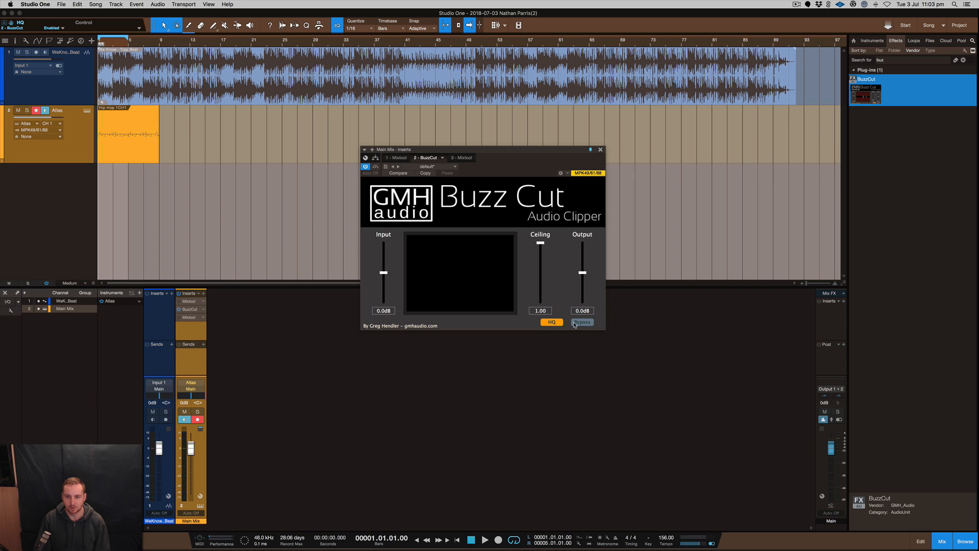
left_click(588, 324)
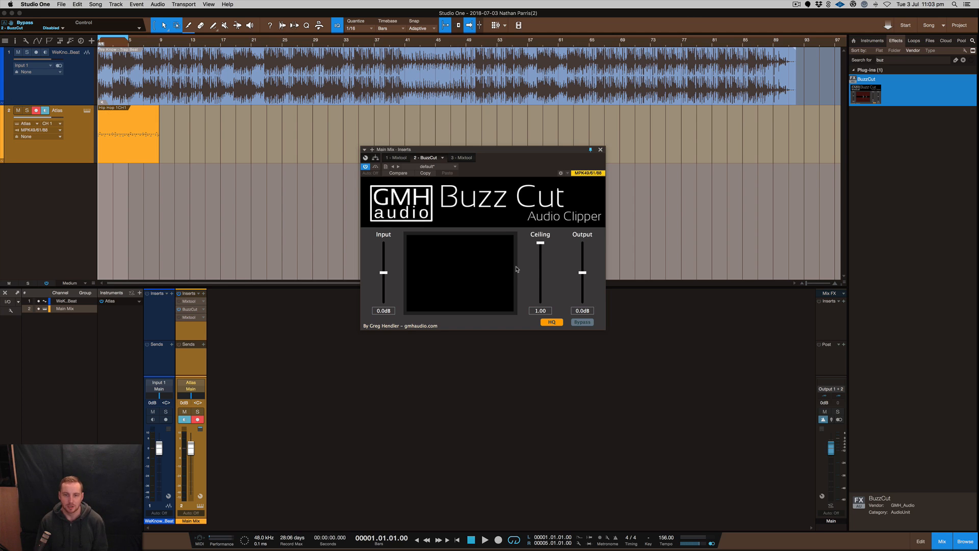
left_click_drag(540, 245, 540, 257)
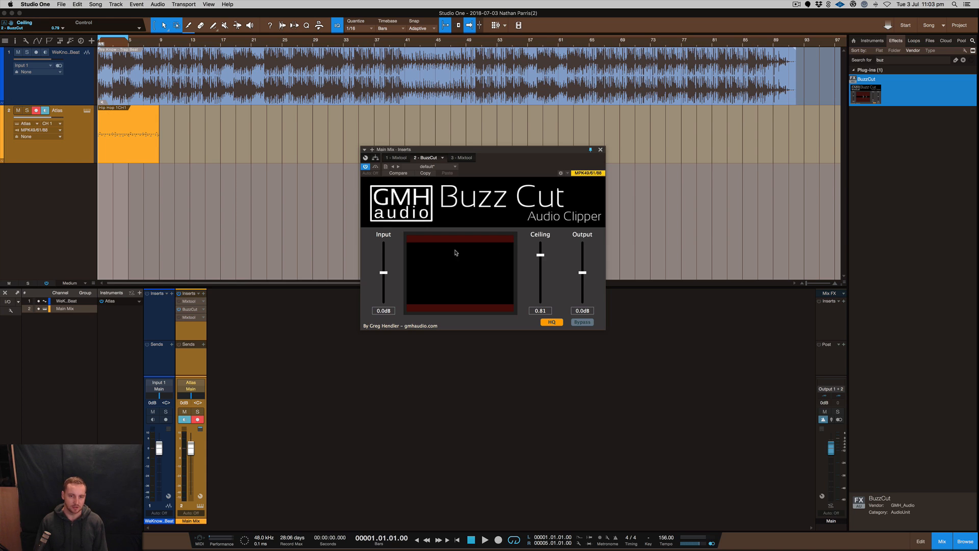
Step: Close the Buzz Cut window and bring up the Atlas drum instrument from its track
left_click(601, 150)
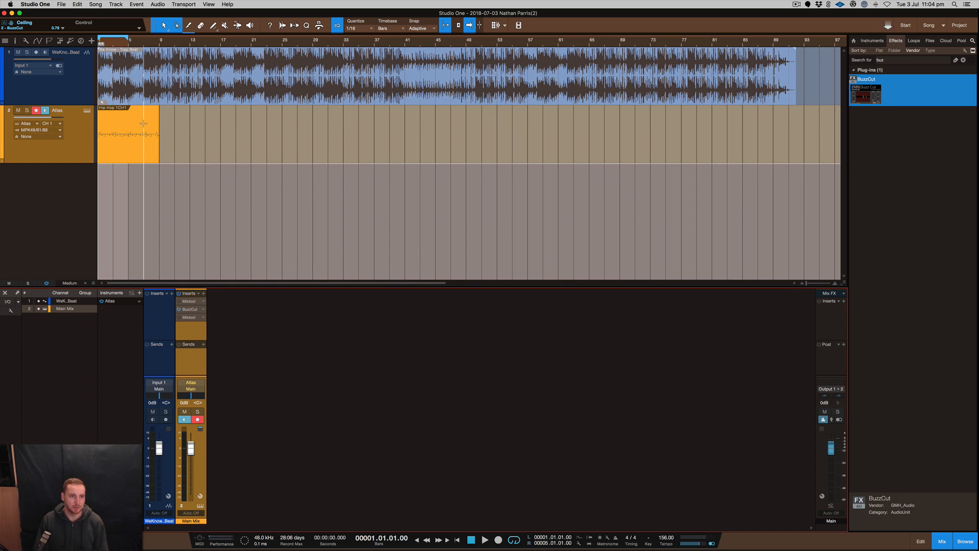
left_click(89, 115)
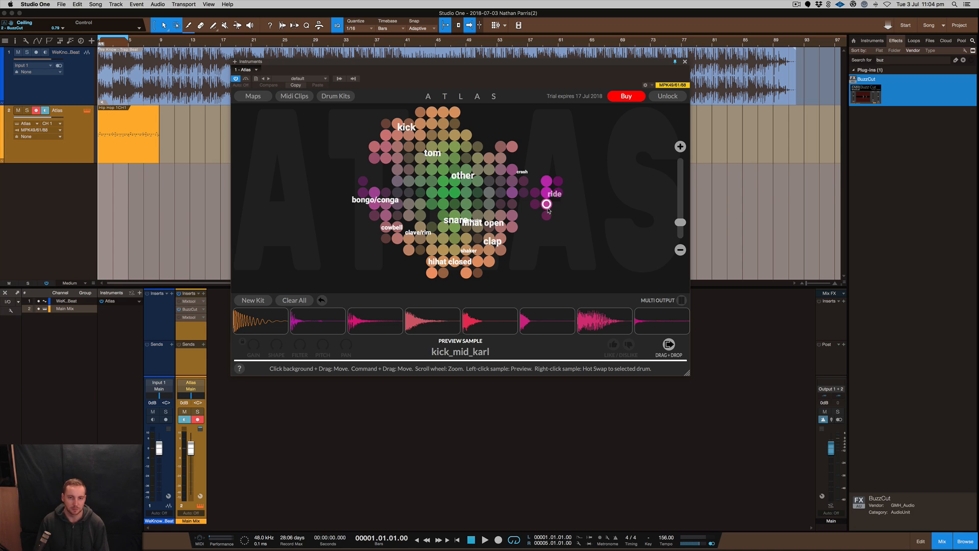
Step: On Atlas's Maps page, peek at New Map then load the N828 Kits sample map
left_click(252, 96)
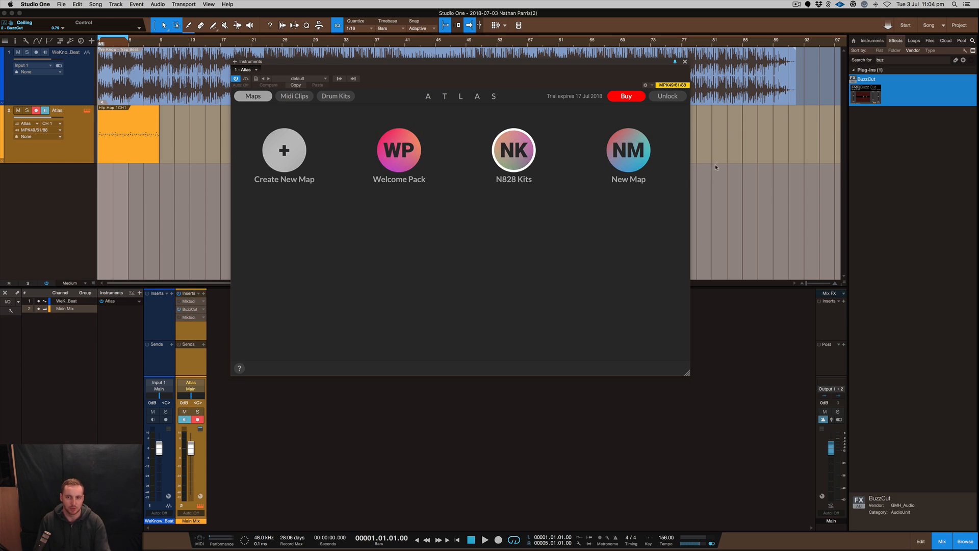
left_click(629, 151)
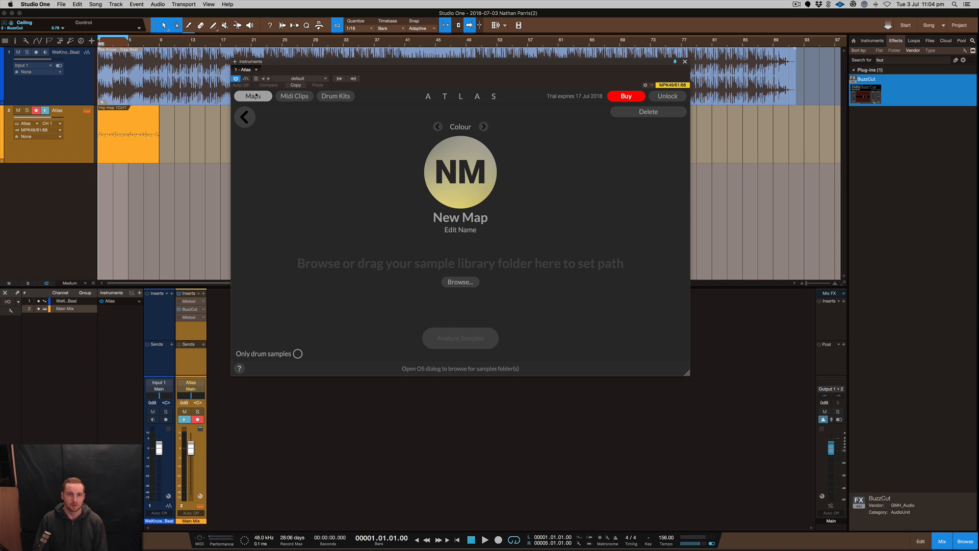
left_click(244, 117)
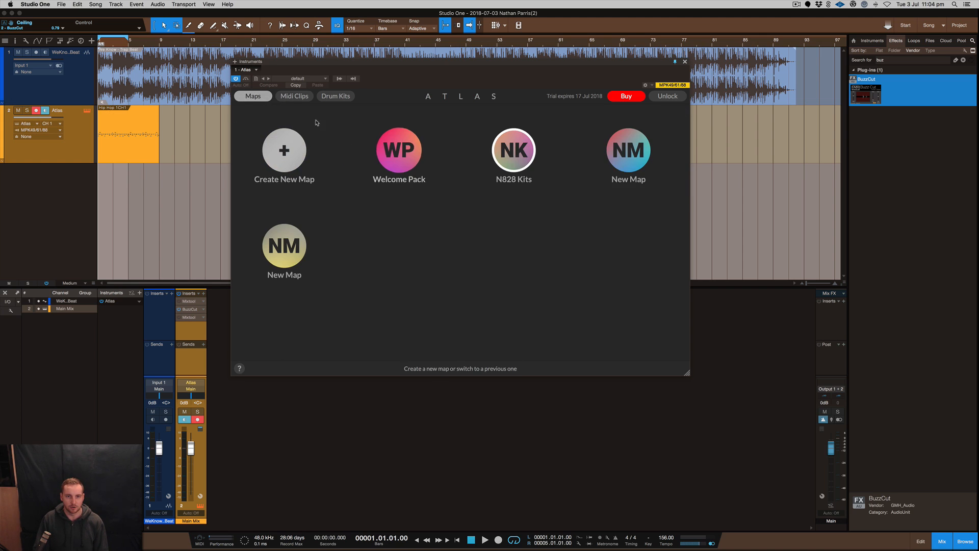
left_click(513, 150)
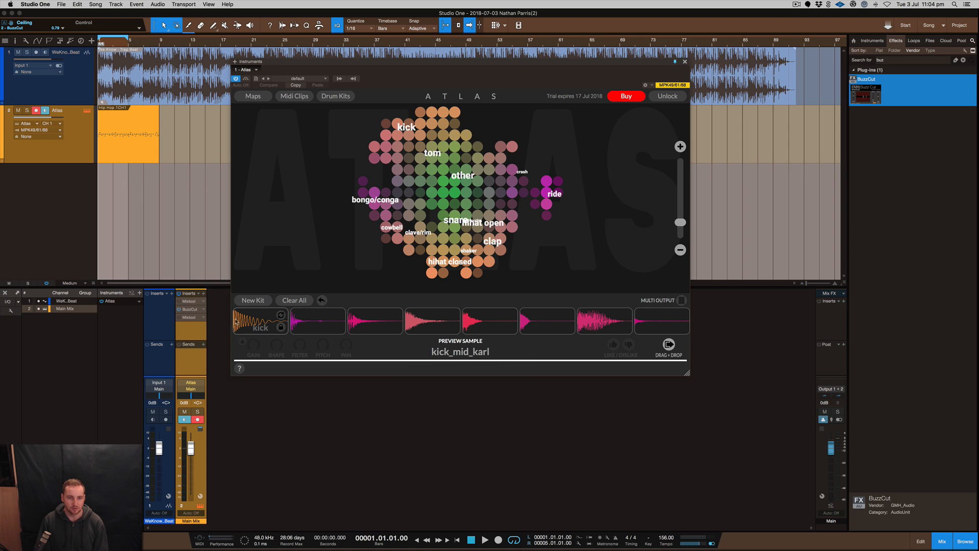
left_click_drag(261, 322, 145, 208)
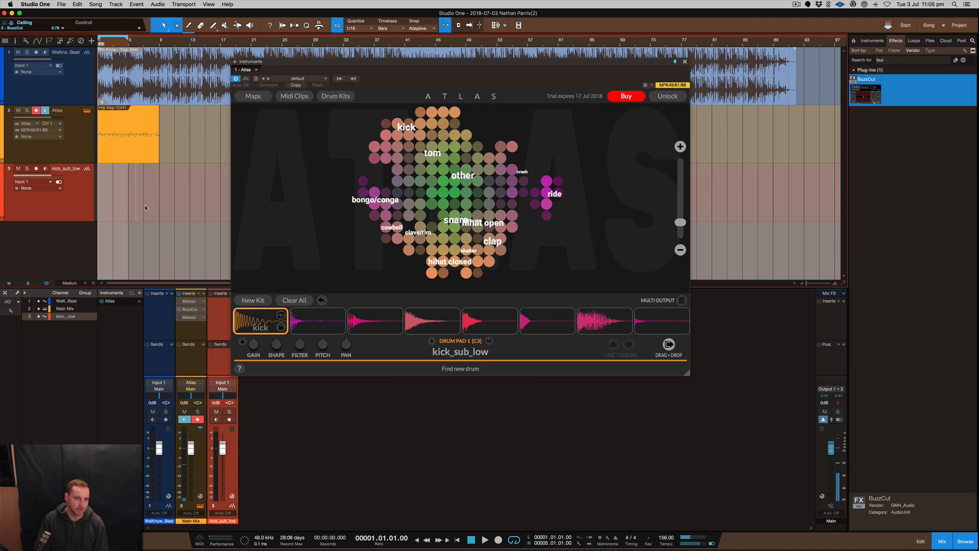
scroll(133, 203, "up", 5)
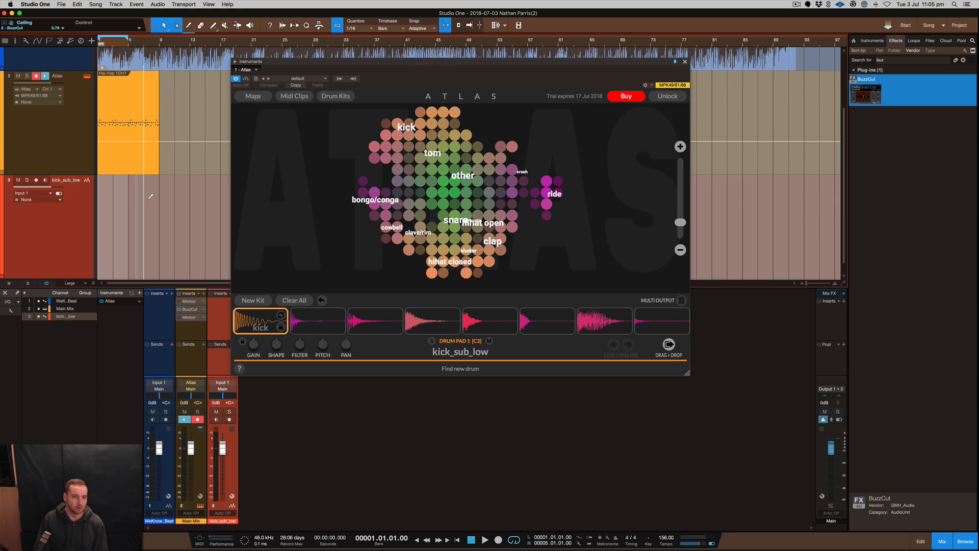
scroll(151, 197, "down", 3)
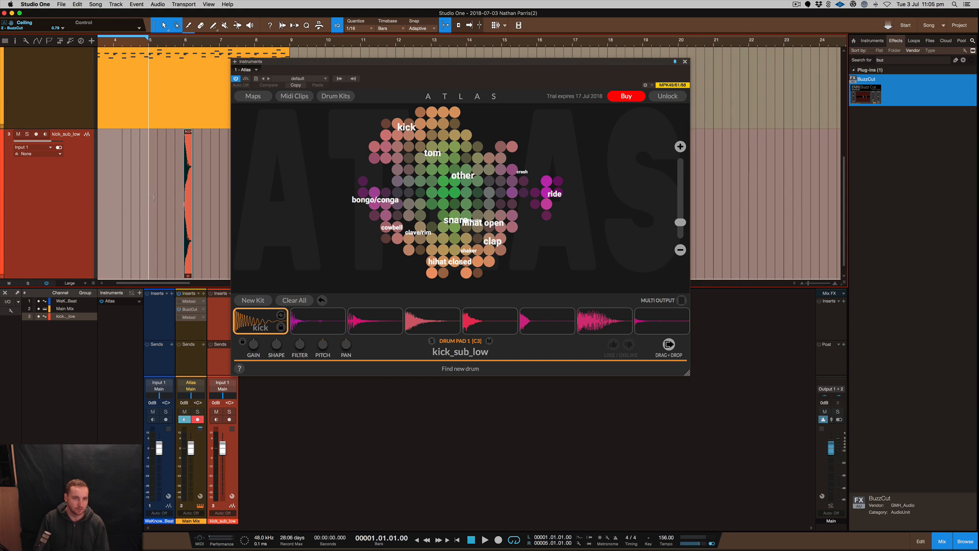
scroll(195, 189, "up", 5)
scroll(153, 199, "up", 3)
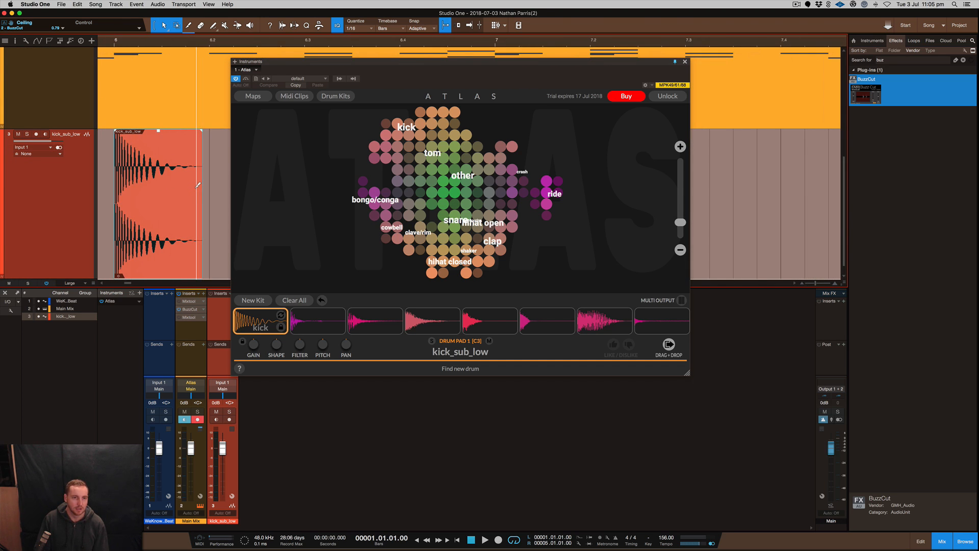
right_click(135, 220)
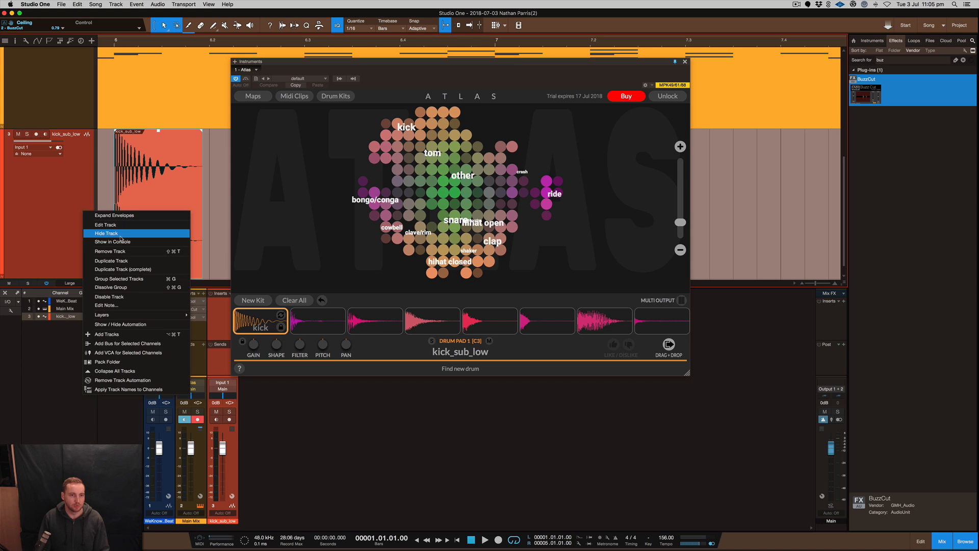
left_click(126, 253)
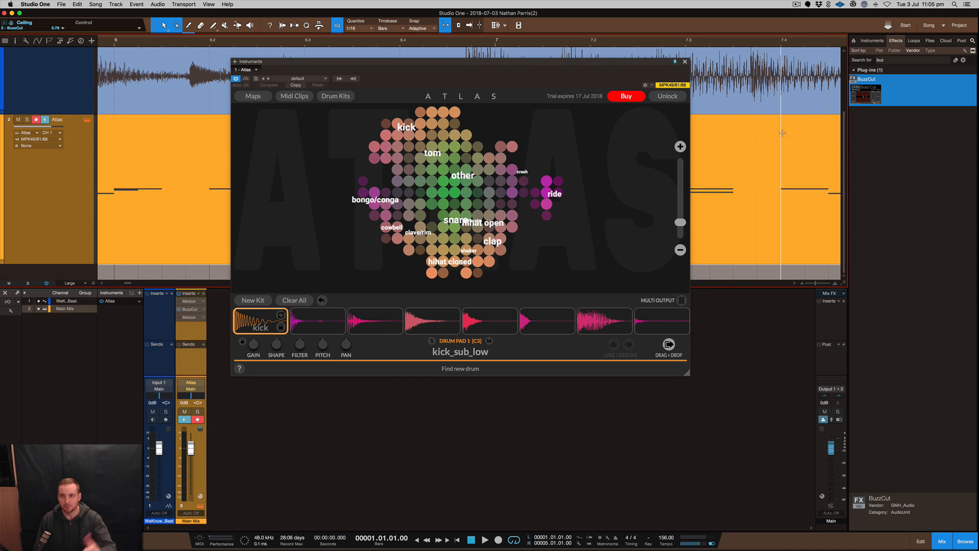
scroll(724, 167, "up", 3)
scroll(724, 167, "down", 3)
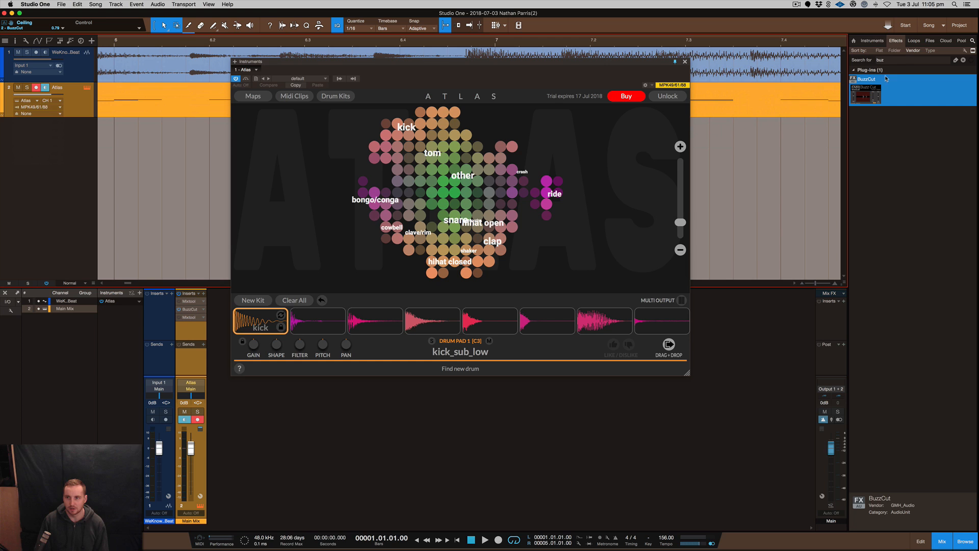
left_click(873, 40)
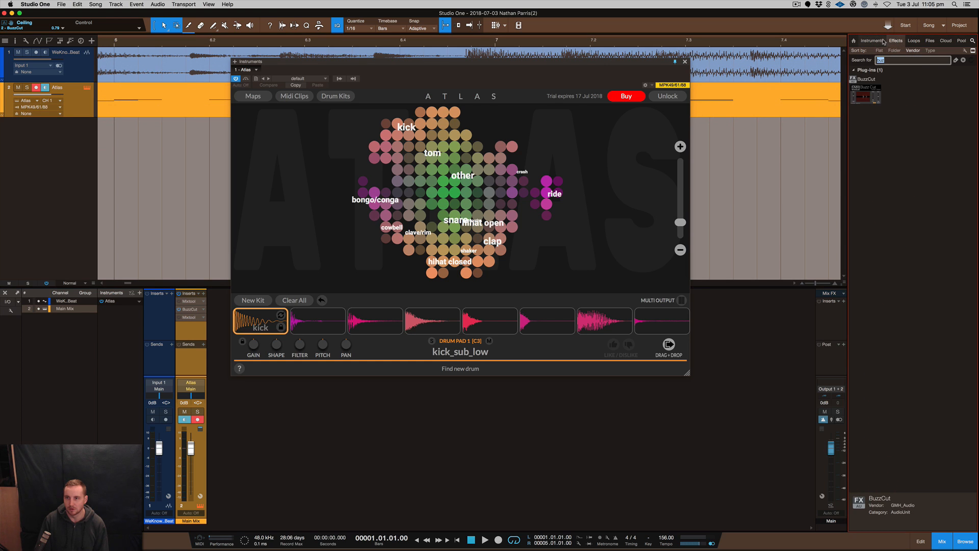
Step: Add an Impact XT track and load Atlas's wasd_tom_ms20_note-2 tom onto pad A#1, auditioning it
left_click_drag(887, 339, 89, 258)
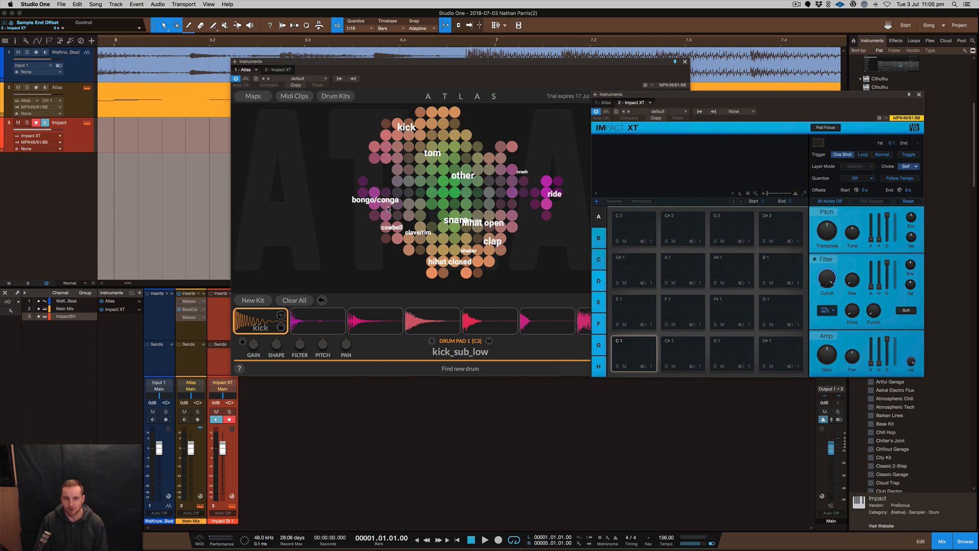
left_click(635, 352)
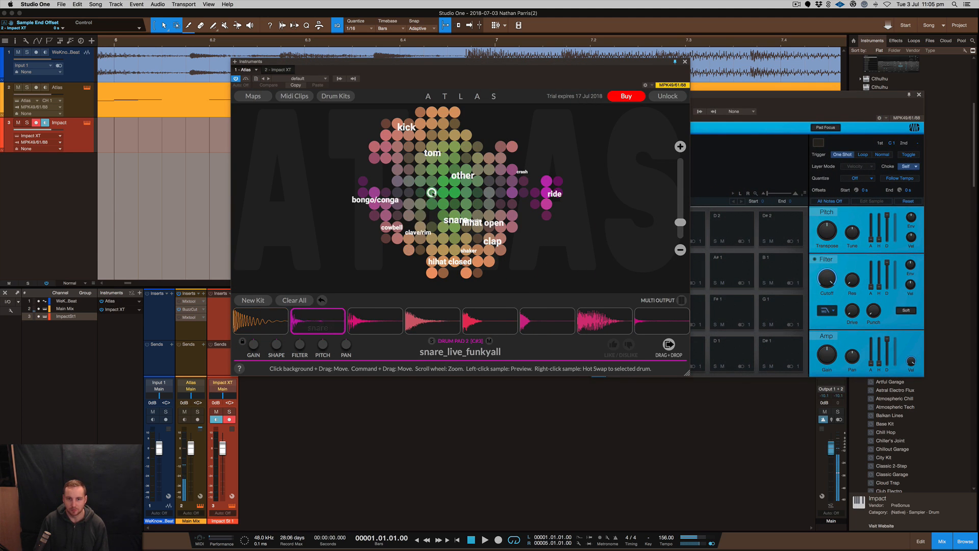
left_click_drag(430, 159, 734, 272)
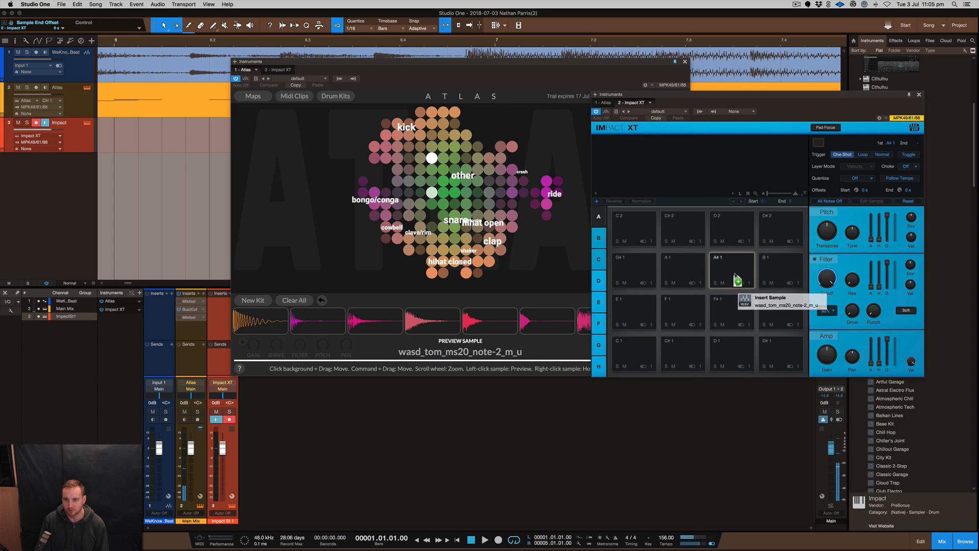
left_click(737, 272)
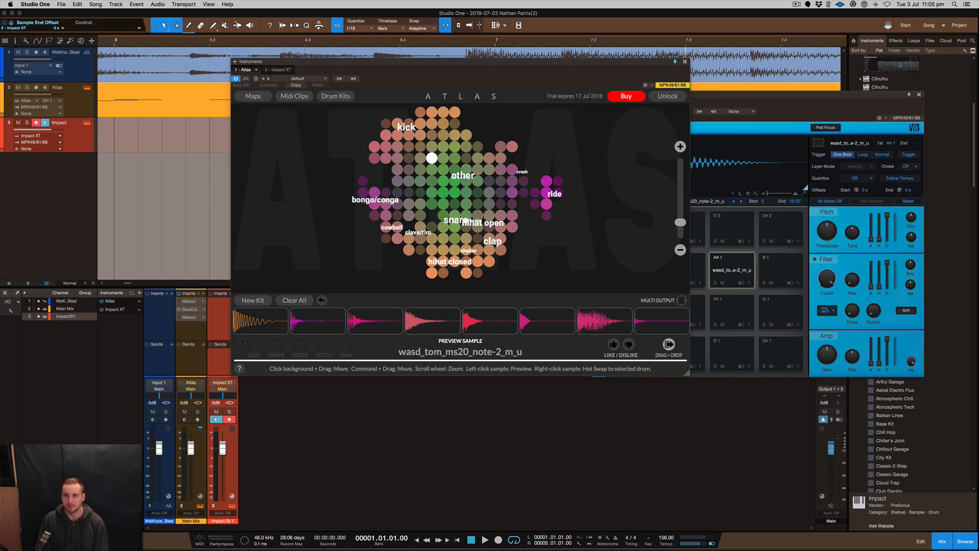
left_click(685, 62)
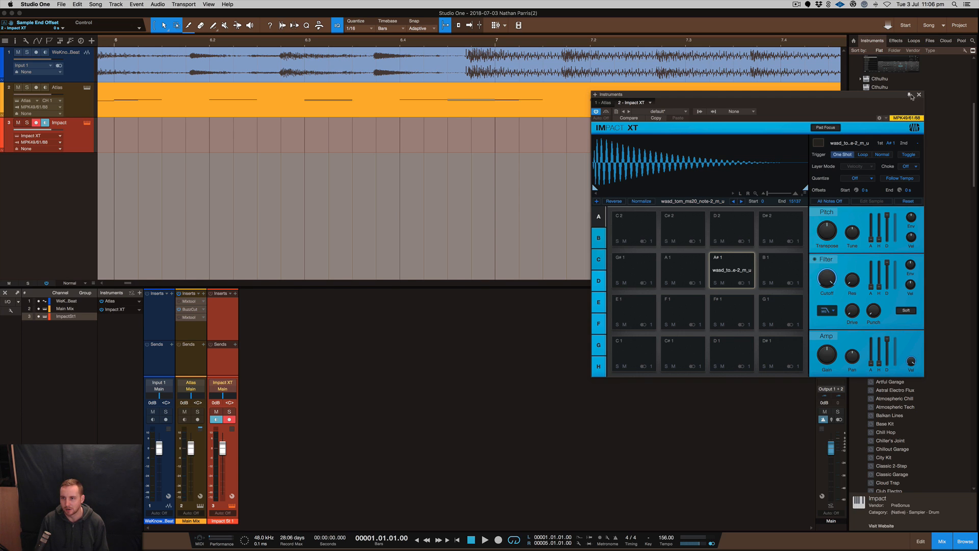
Step: Close the Impact XT editor and briefly check Buzz Cut on the Main Mix
left_click(919, 95)
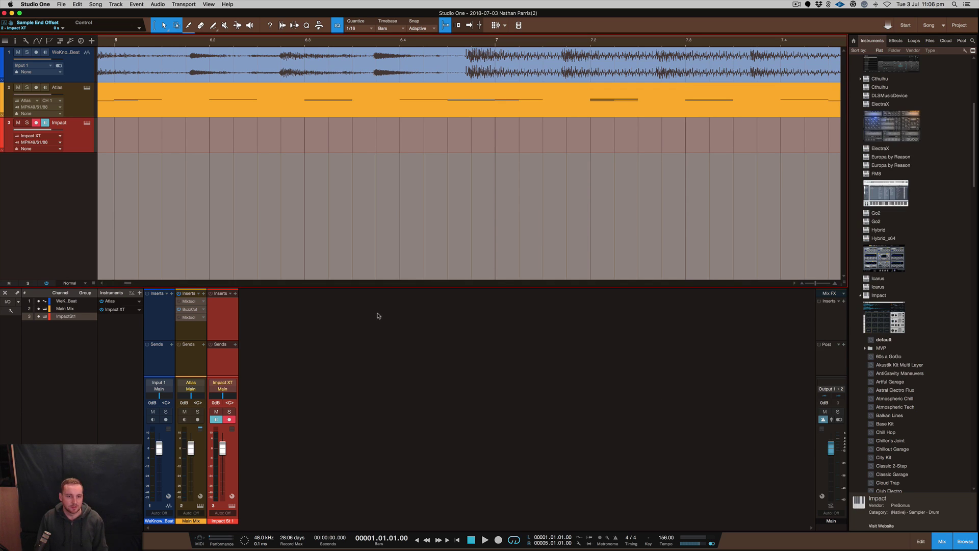
double_click(193, 310)
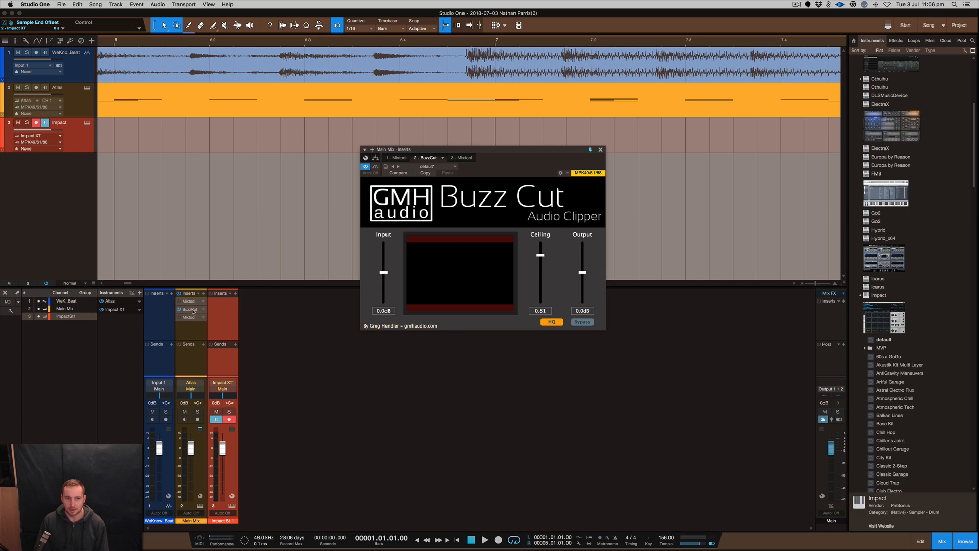
left_click(599, 151)
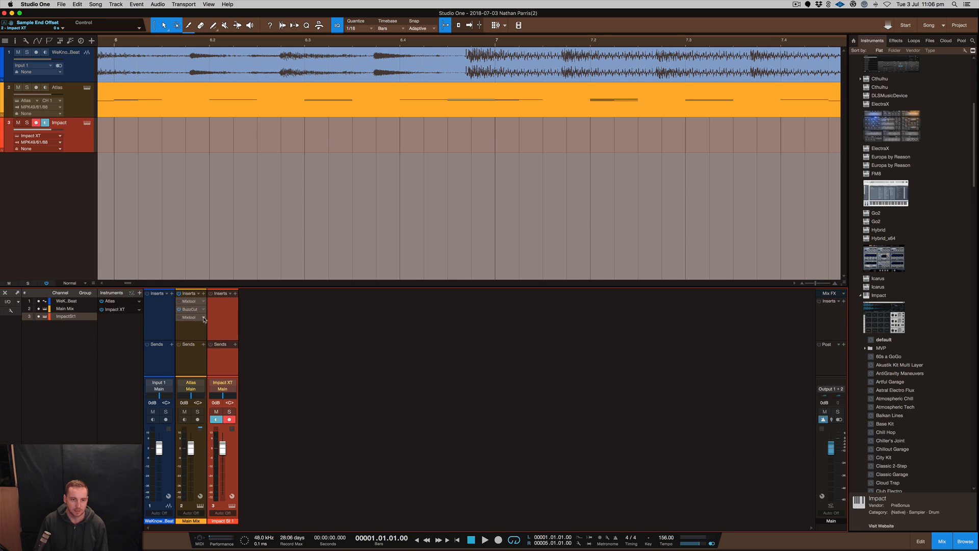
Step: Remove both extra Mixtool inserts so only BuzzCut remains on the channel
left_click(204, 318)
left_click(218, 419)
left_click(204, 301)
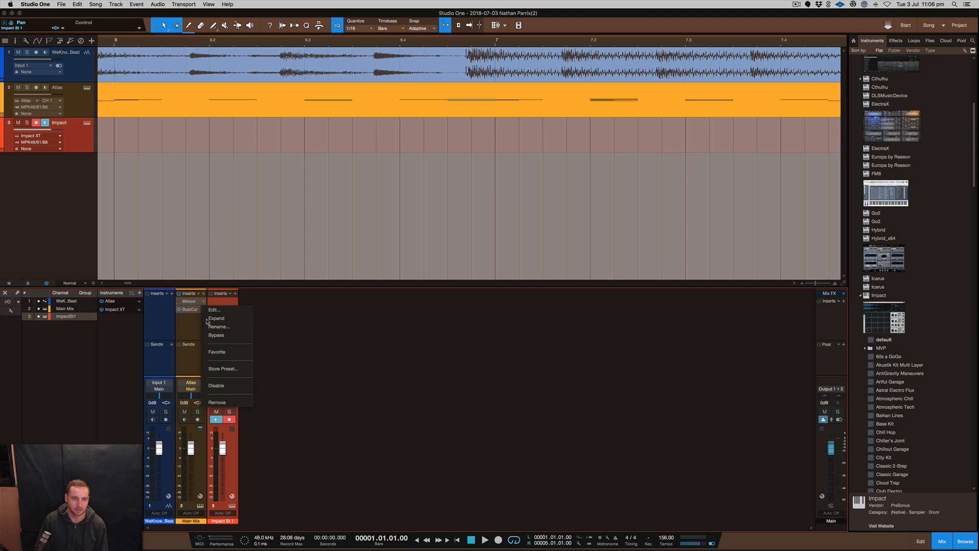
left_click(218, 401)
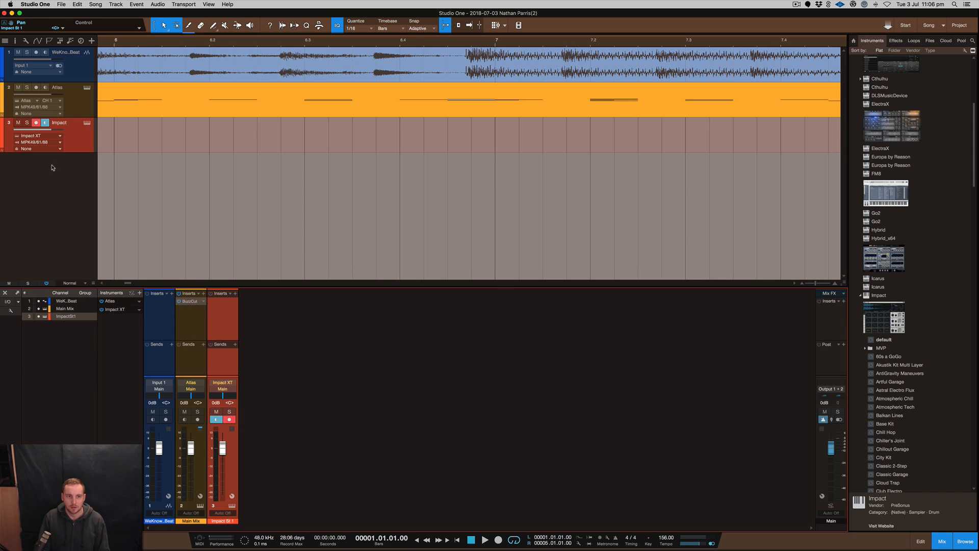
Step: Delete the Impact track, zoom the arrangement to fit, and select the blue beat clip
right_click(52, 146)
left_click(123, 165)
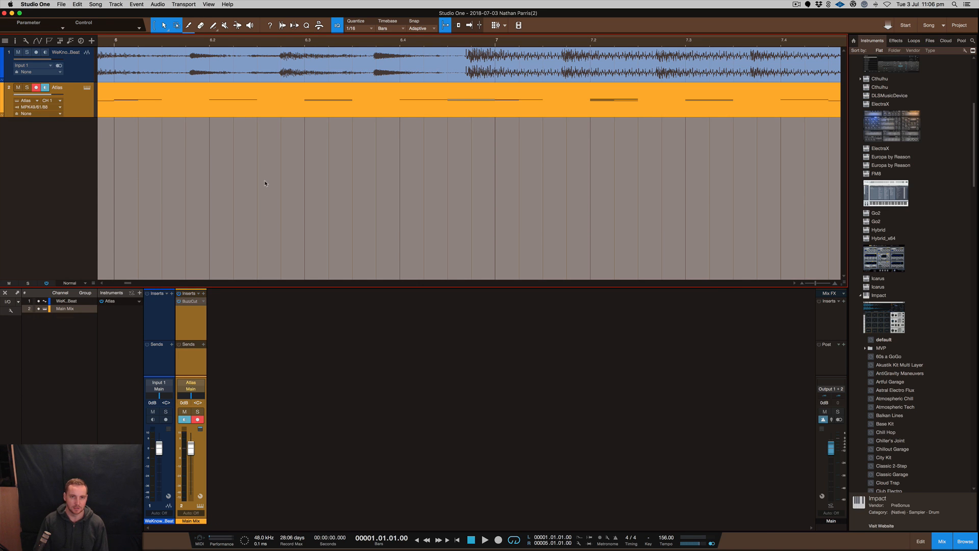
key("shift+z")
key("alt+z")
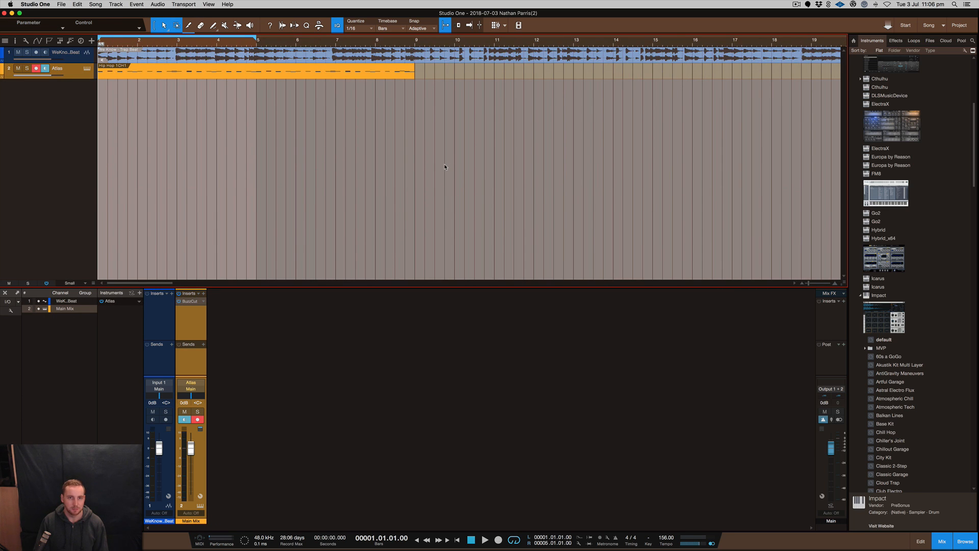
key("shift+z")
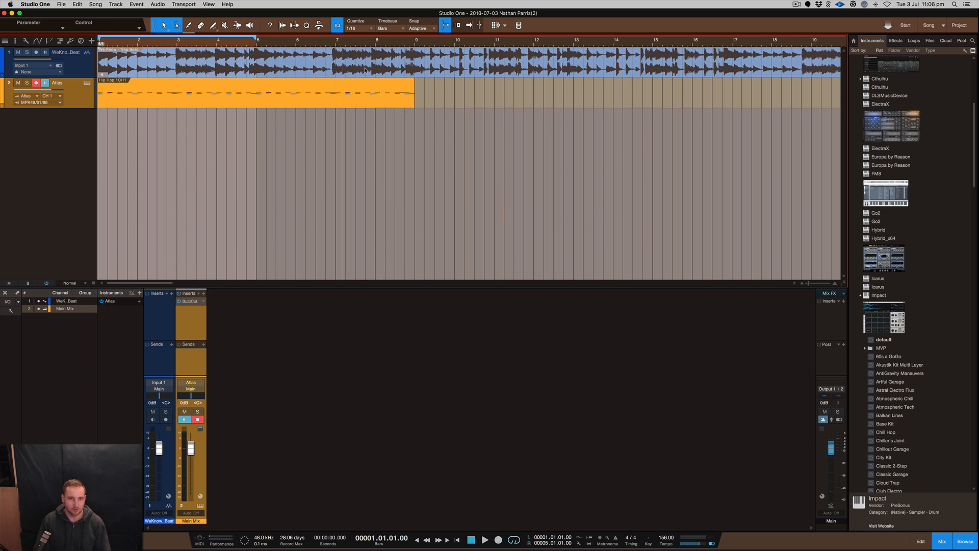
left_click(407, 66)
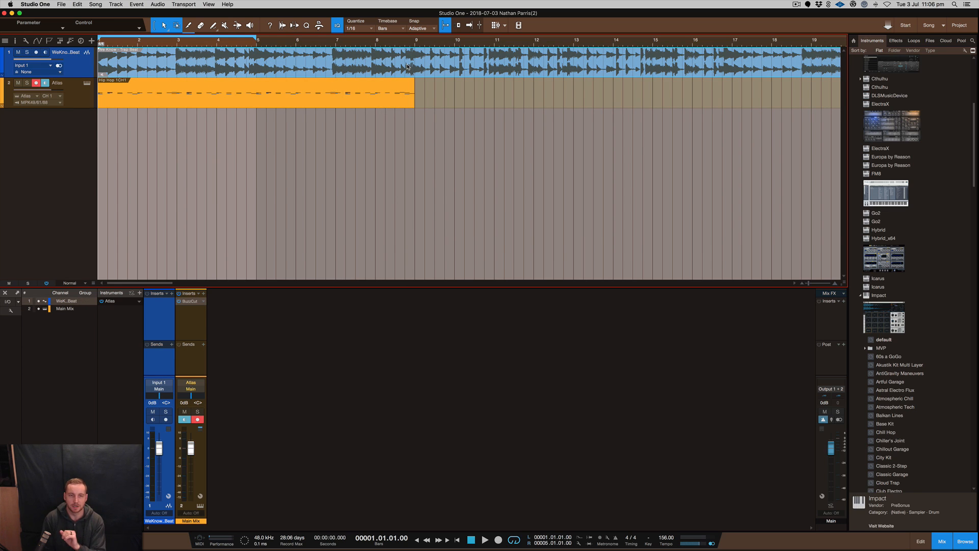
Step: Switch off the BuzzCut insert on the Main Mix and briefly inspect the Mixtool settings
left_click(280, 99)
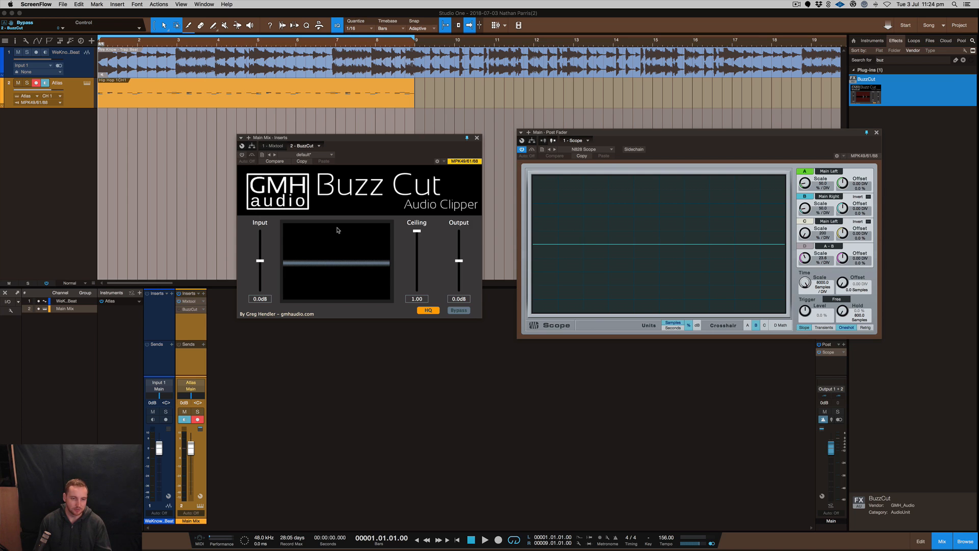
left_click(399, 140)
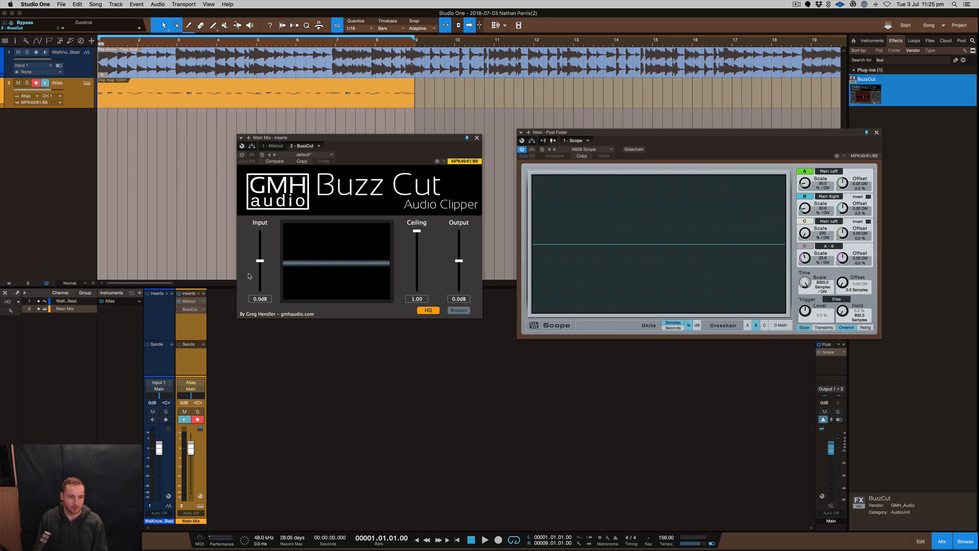
right_click(201, 311)
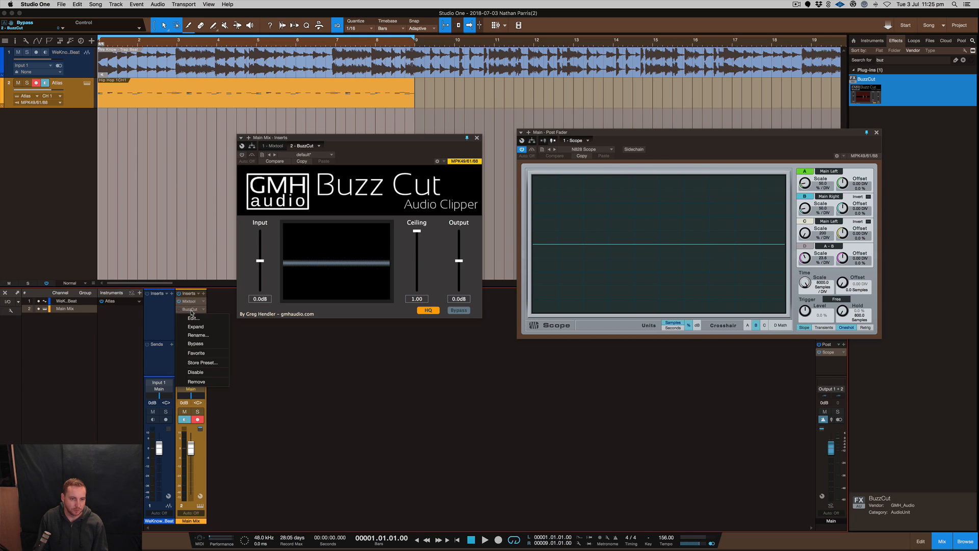
left_click(191, 314)
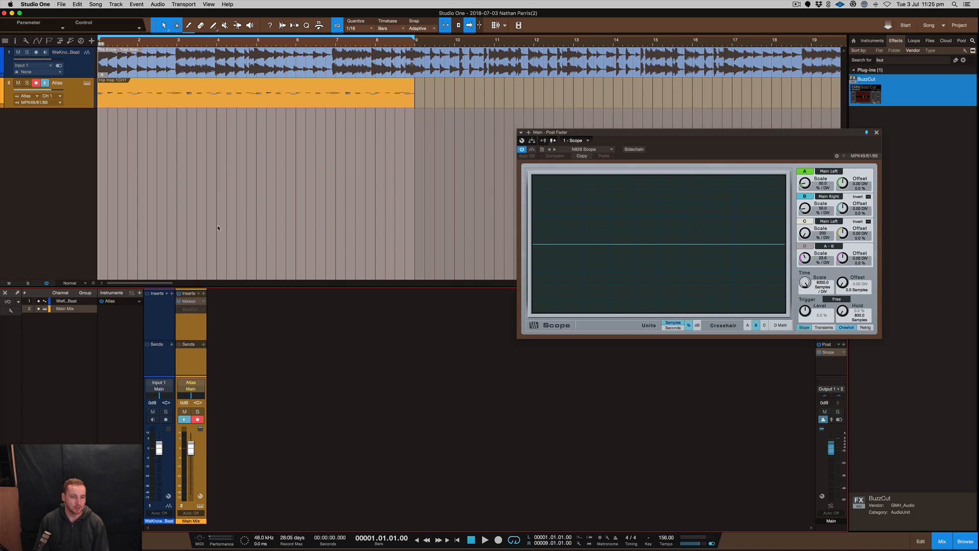
double_click(191, 302)
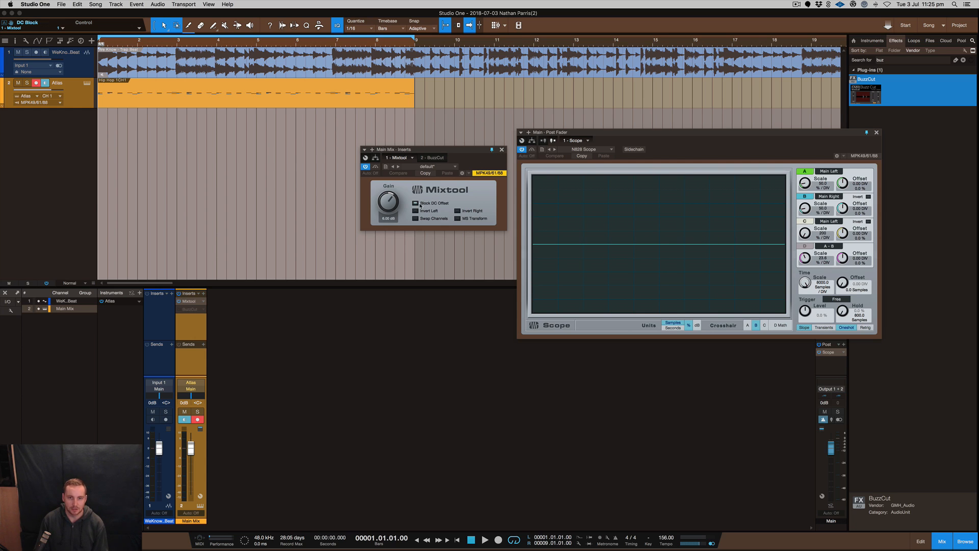
left_click(502, 150)
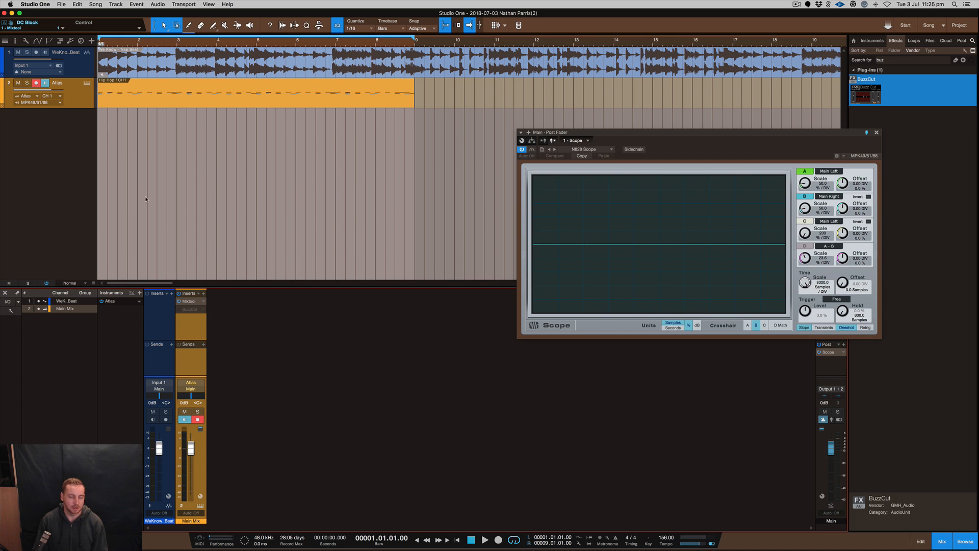
Step: Audition the Atlas beat with its instrument window open, then stop playback
left_click(88, 84)
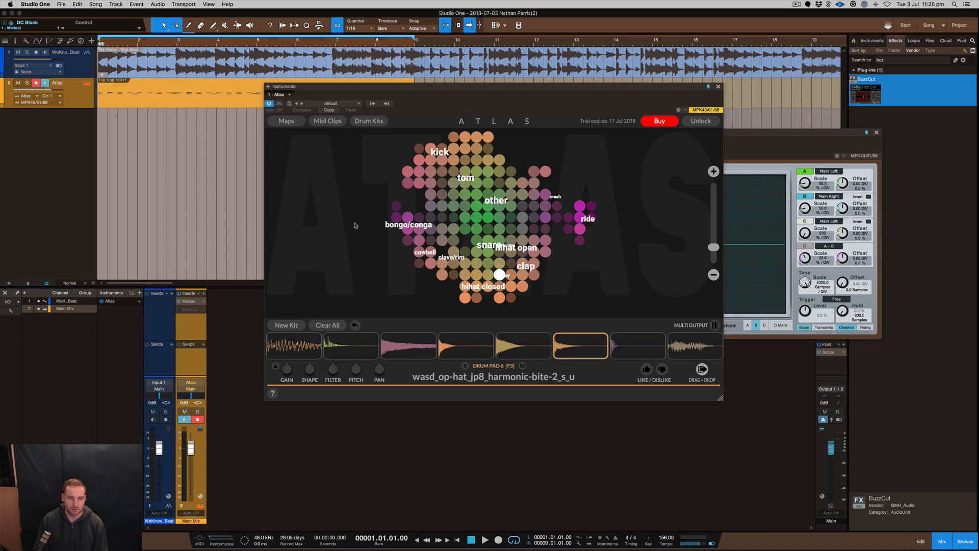
key("space")
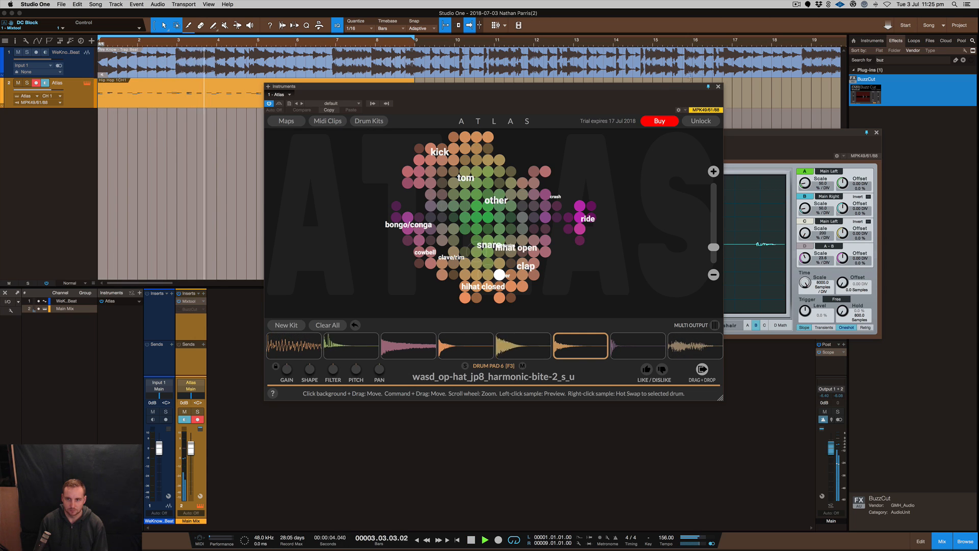
left_click(195, 383)
key("space")
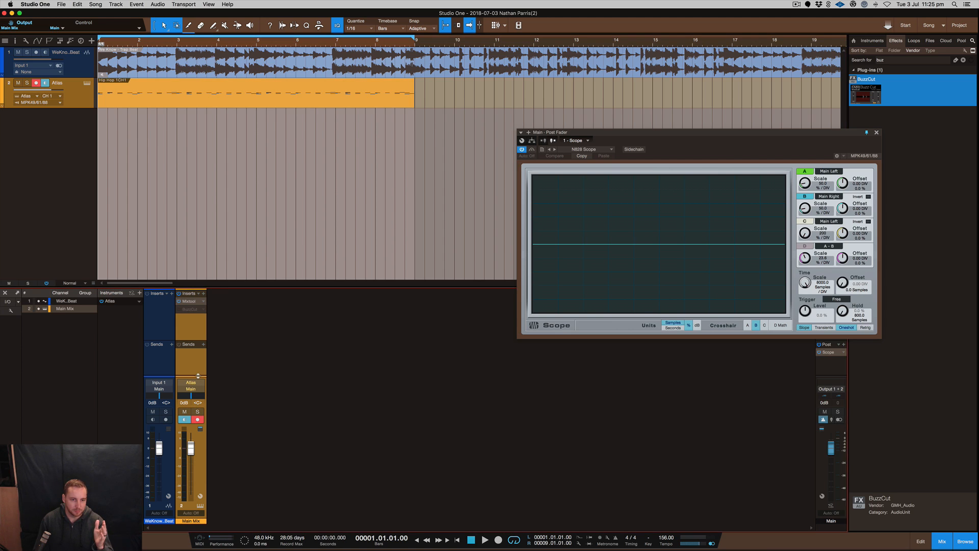
Step: Drag the dividers up to make the mixer and its channel faders taller
left_click_drag(197, 374, 197, 352)
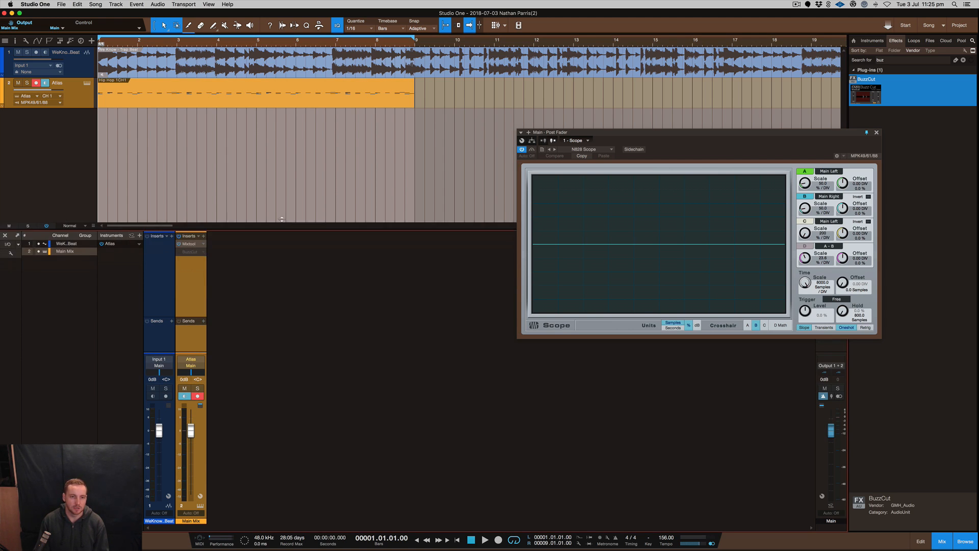
left_click_drag(283, 289, 283, 208)
left_click_drag(197, 353, 197, 304)
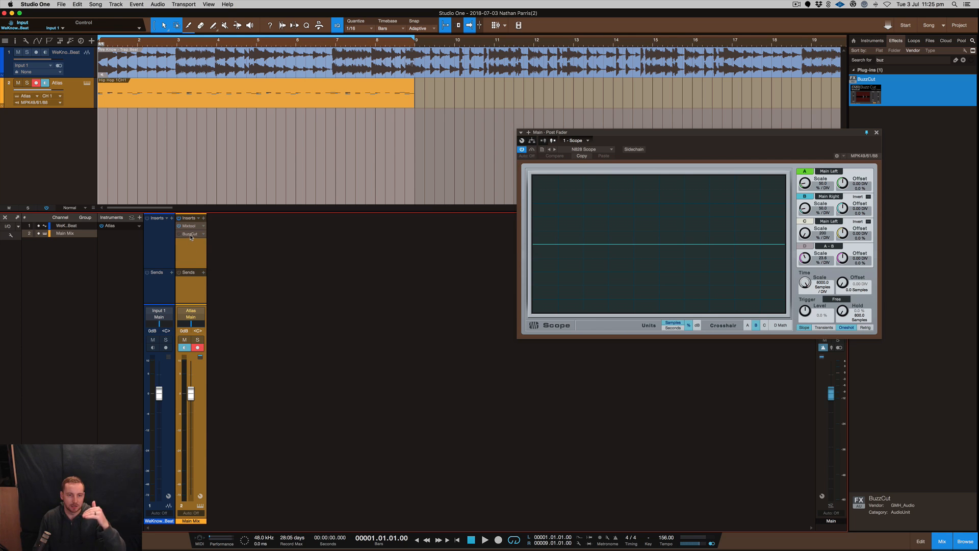
Step: Lower BuzzCut's ceiling to 0.38 and play the beat through it, then stop
double_click(188, 235)
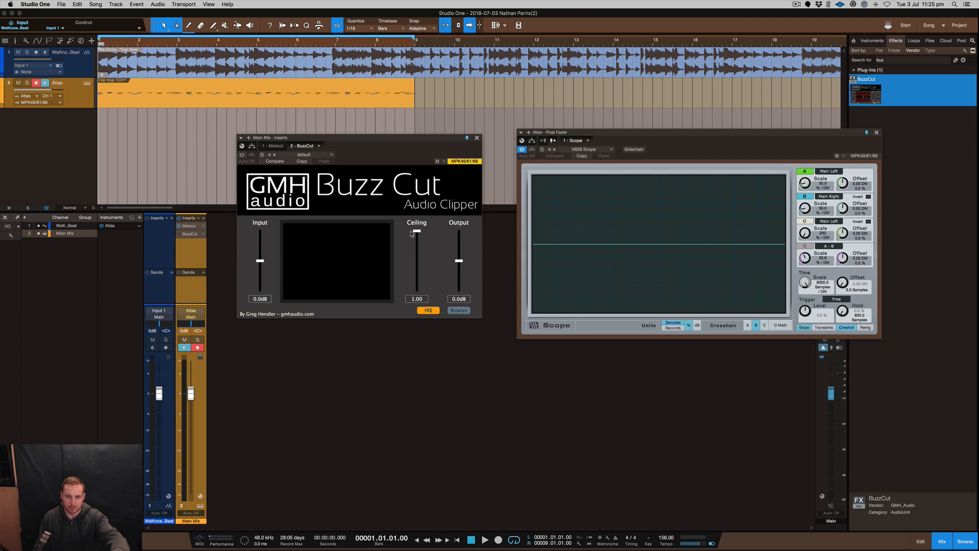
left_click_drag(418, 233, 418, 273)
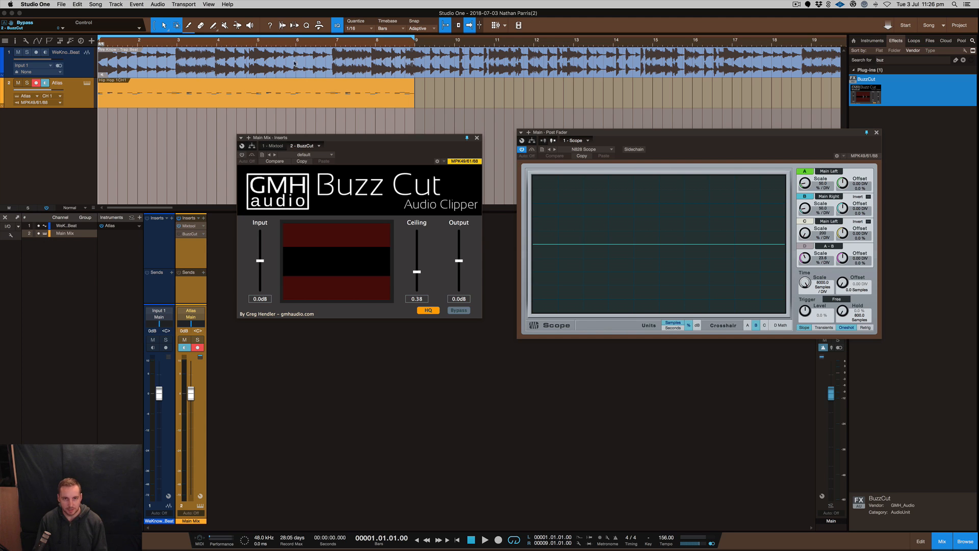
key("space")
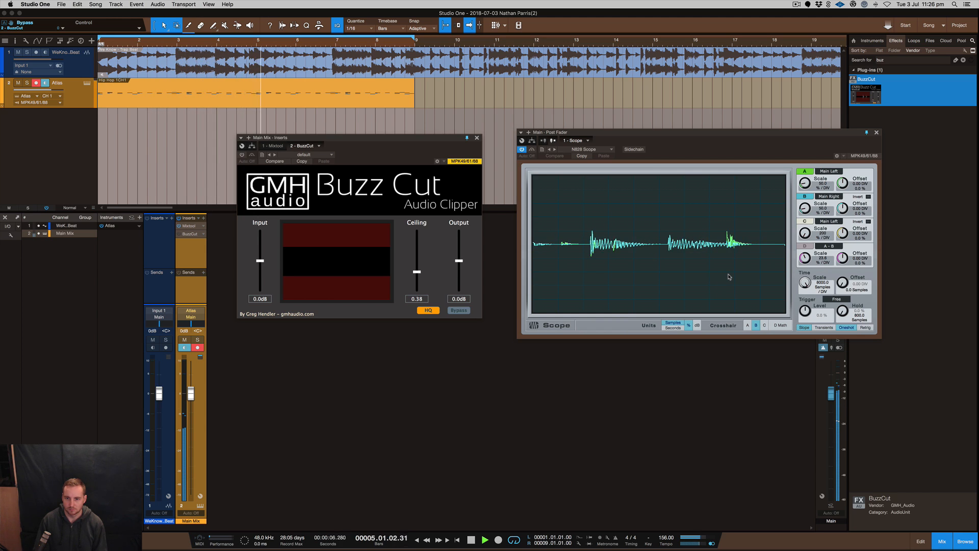
key("space")
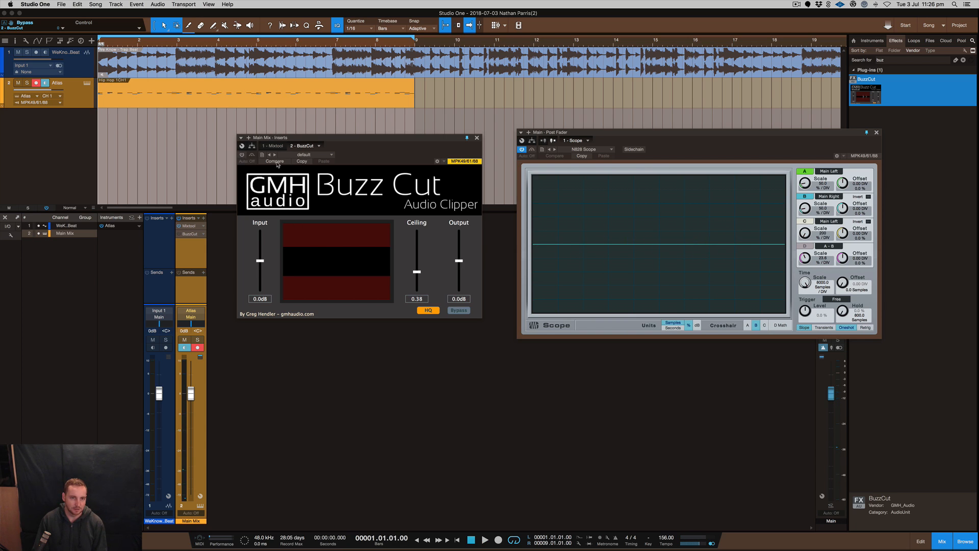
Step: During playback sweep the ceiling up to 1.00 and back down to 0.24
key("space")
left_click_drag(417, 271, 419, 232)
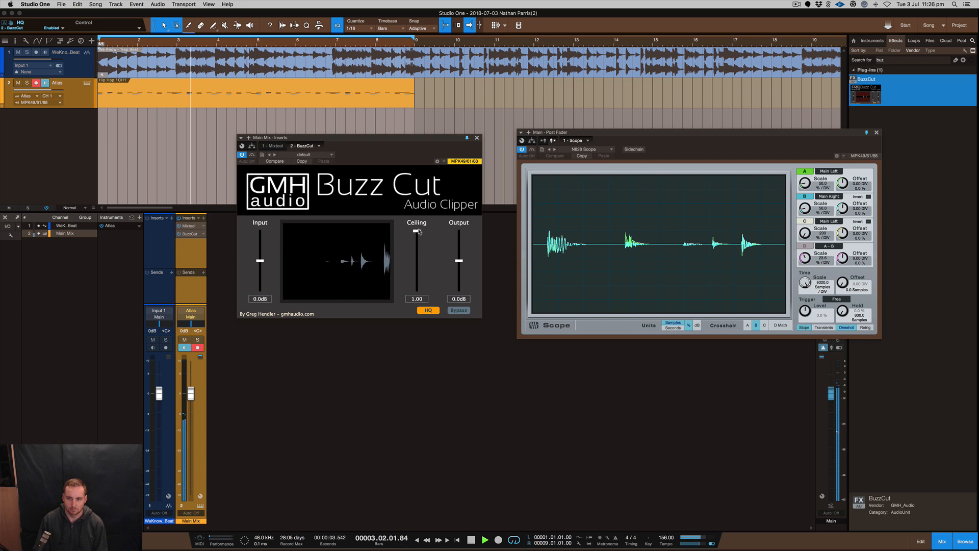
left_click_drag(418, 232, 417, 281)
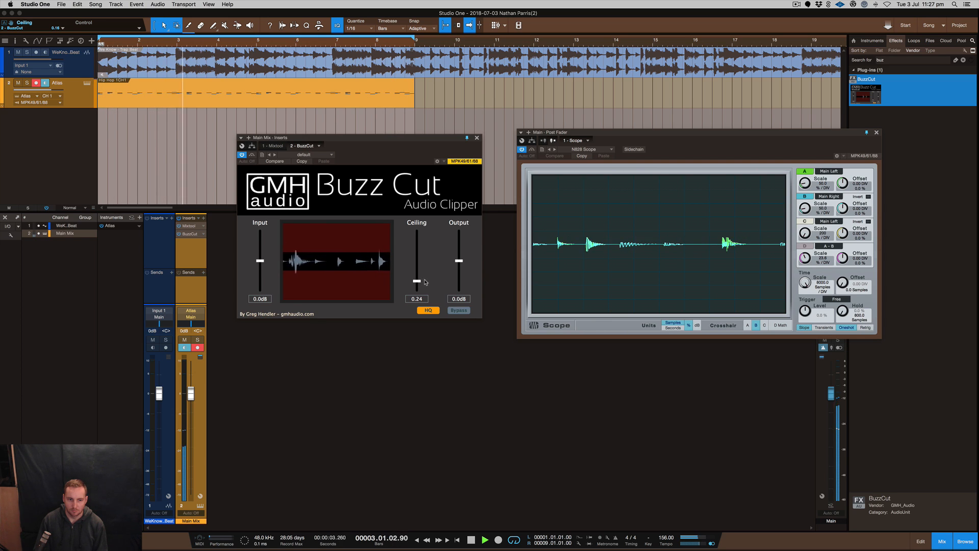
key("space")
Step: A/B the beat with BuzzCut powered off and on, leaving it active
left_click(242, 155)
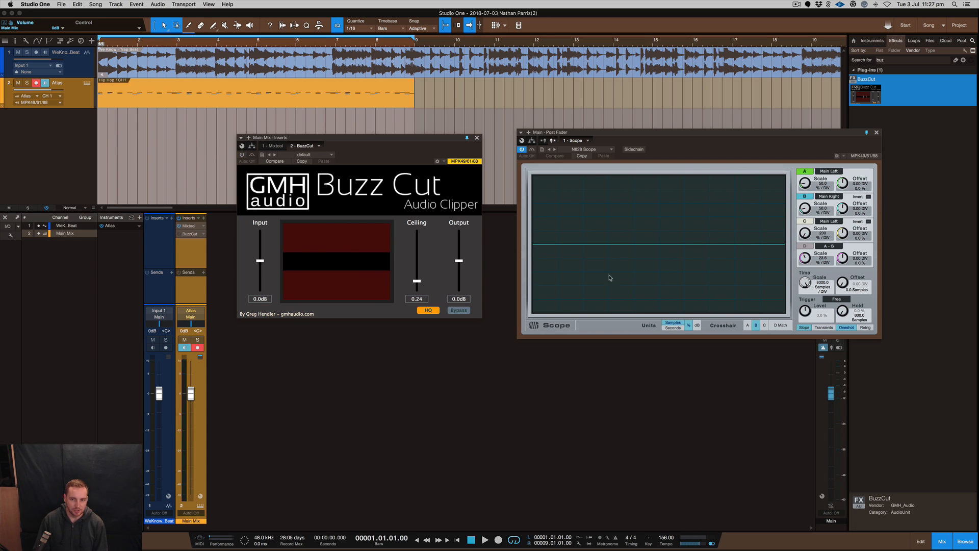
key("space")
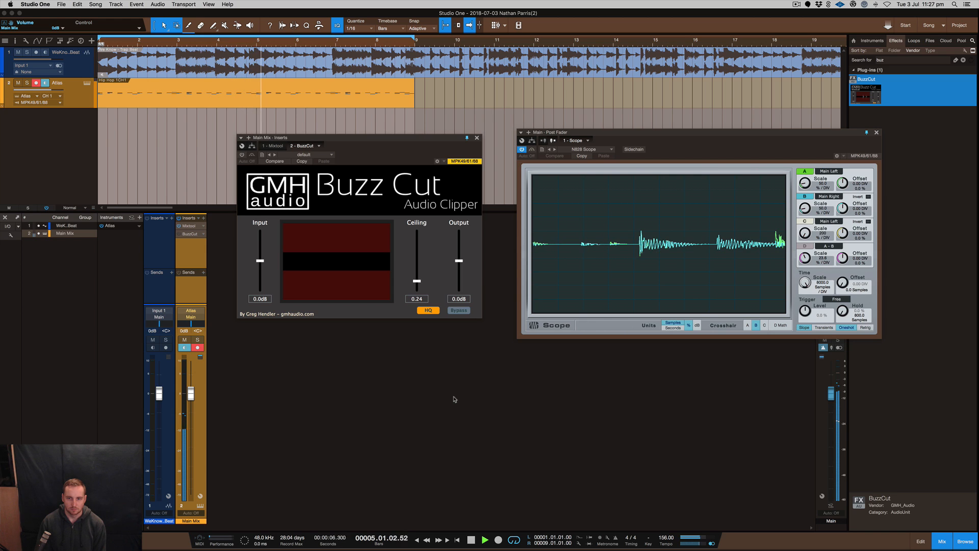
left_click(243, 155)
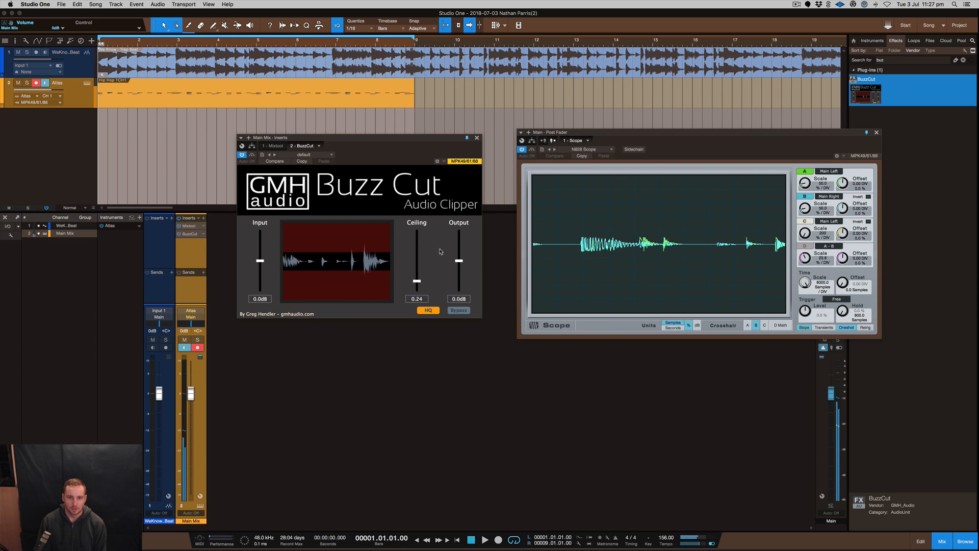
key("space")
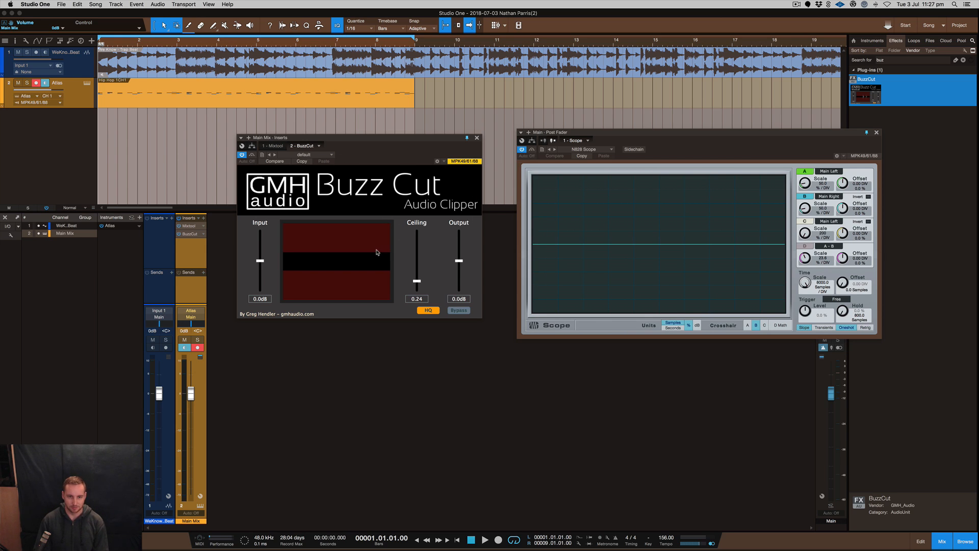
Step: Insert Transient Master after Buzz Cut on the Main Mix via a 'Tran' search
left_click(204, 219)
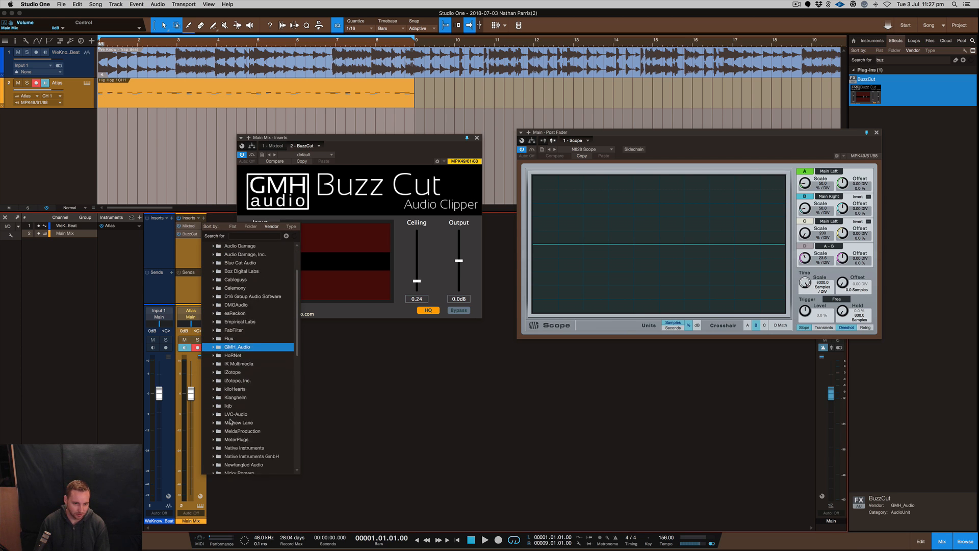
scroll(248, 401, "down", 3)
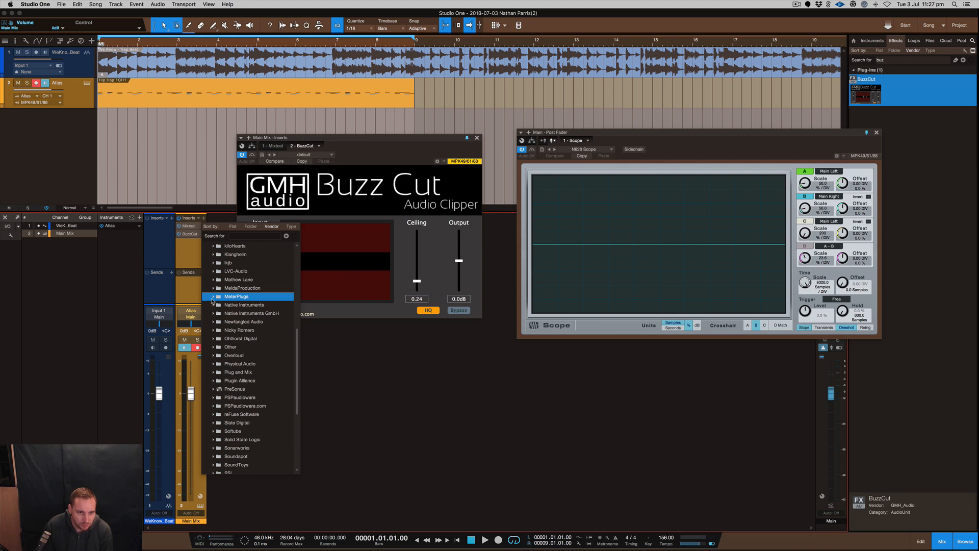
left_click(244, 235)
type("Tran")
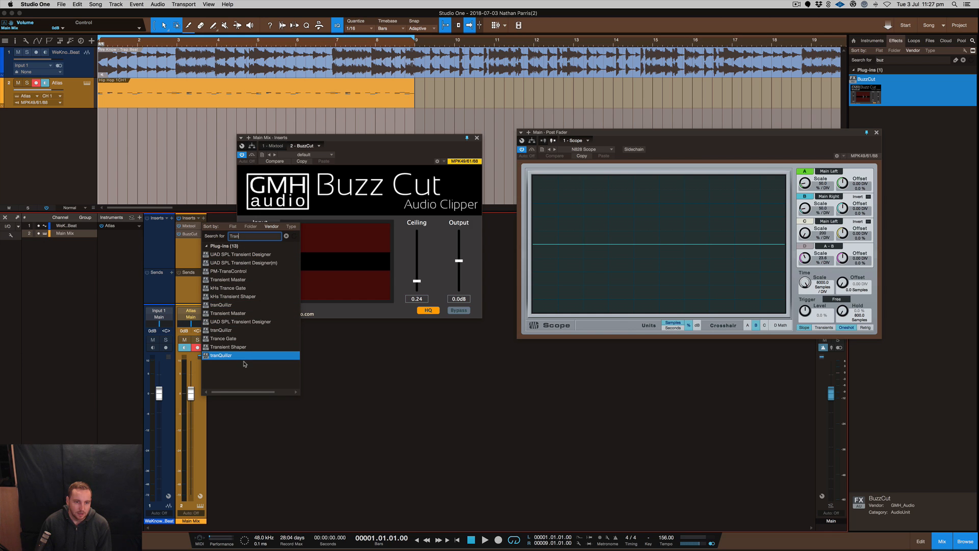
left_click(238, 313)
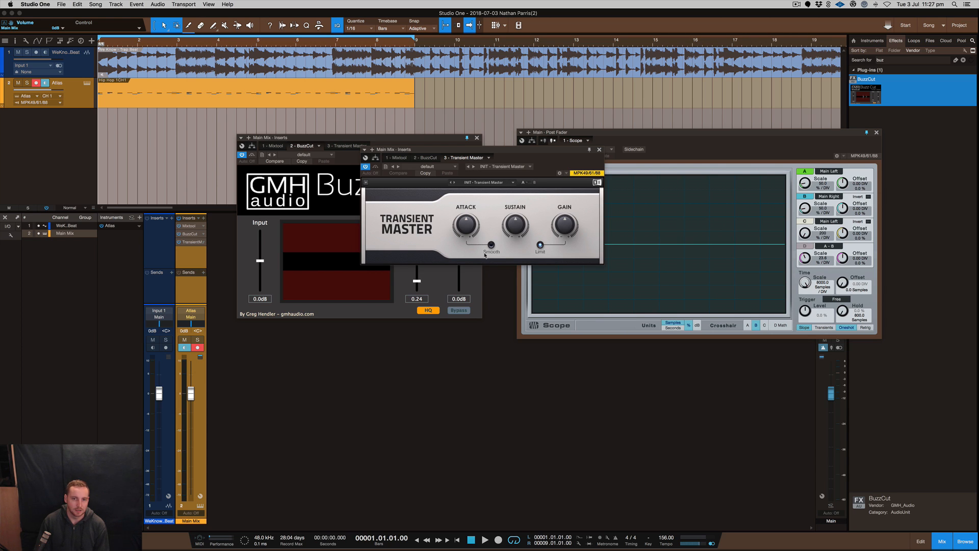
Step: While playing, raise Transient Master's attack to 26% and pull sustain below zero
left_click_drag(542, 149, 410, 329)
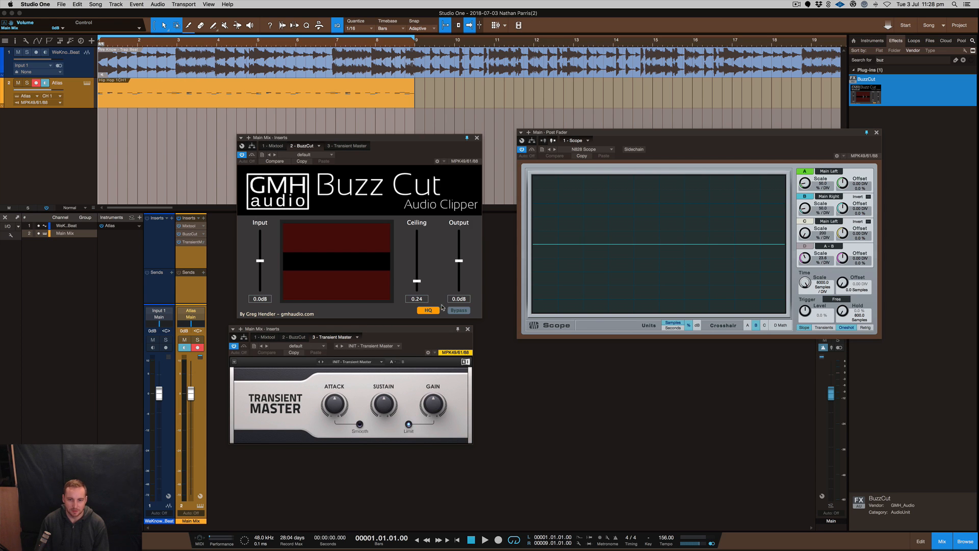
left_click_drag(434, 331, 447, 329)
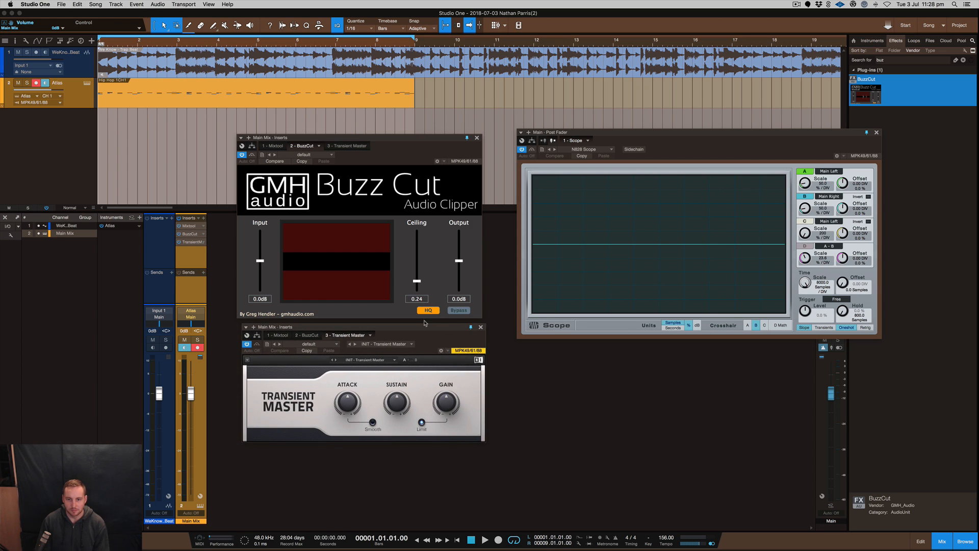
key("space")
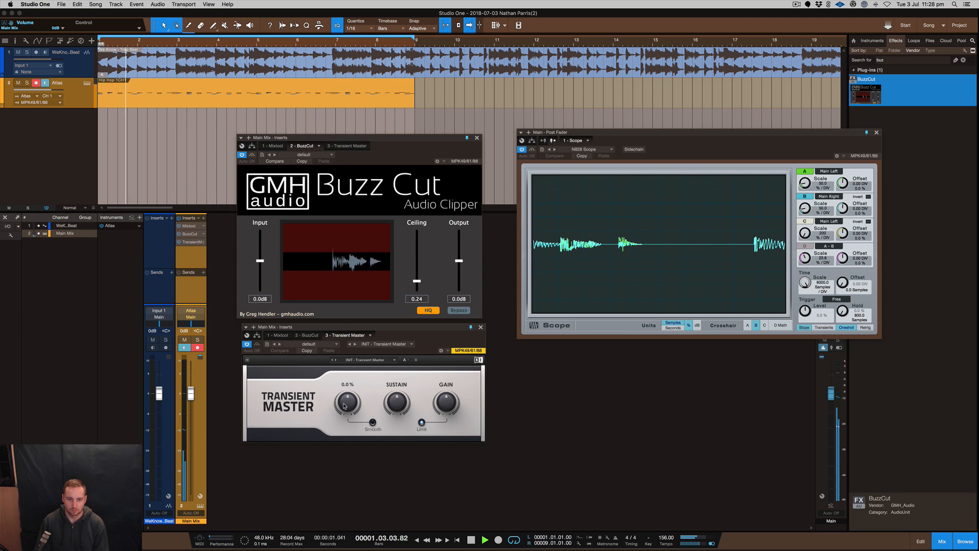
left_click_drag(347, 404, 346, 386)
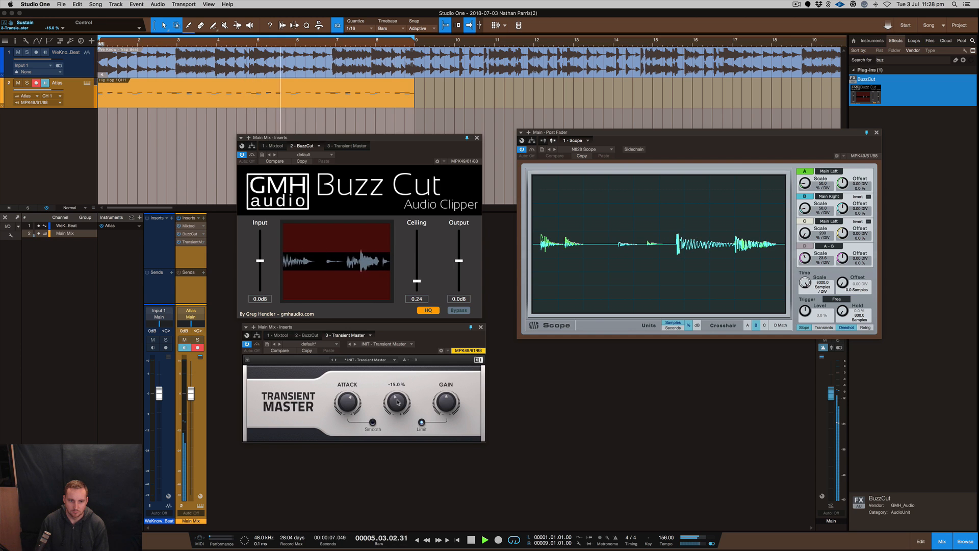
mouse_move(396, 402)
left_mouse_down()
mouse_move(395, 413)
mouse_move(398, 402)
left_mouse_up()
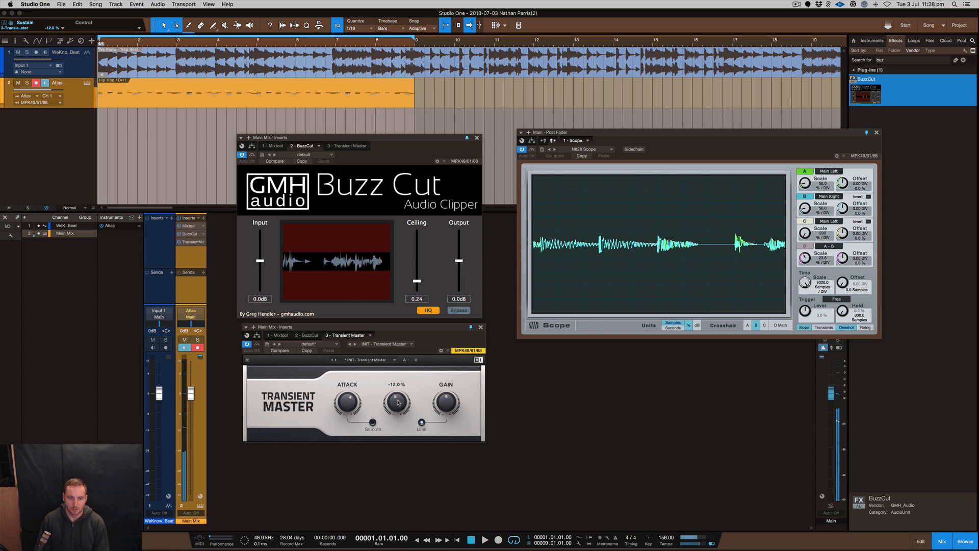
key("space")
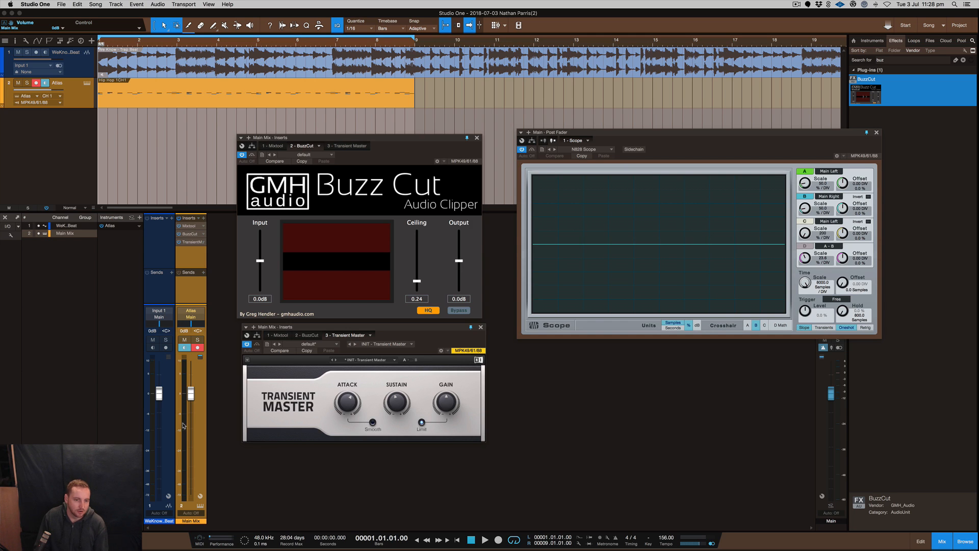
mouse_move(446, 403)
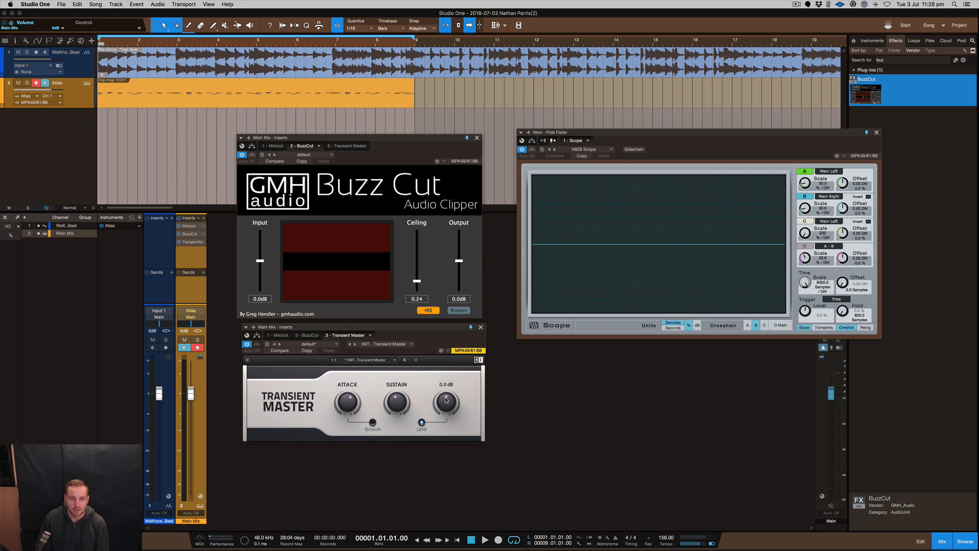
Step: Turn Transient Master's gain down to -3.8 dB, audition again, then close its window
left_click_drag(446, 397, 446, 401)
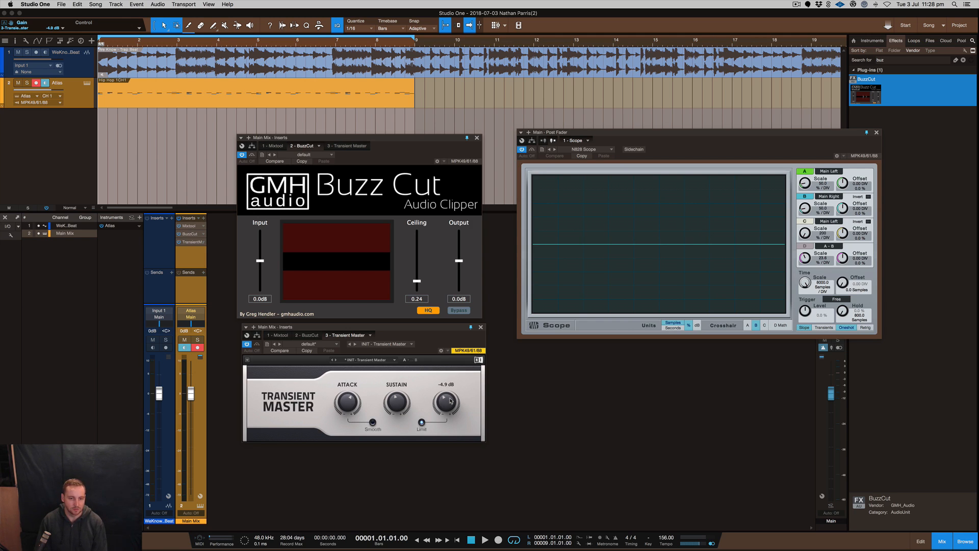
key("space")
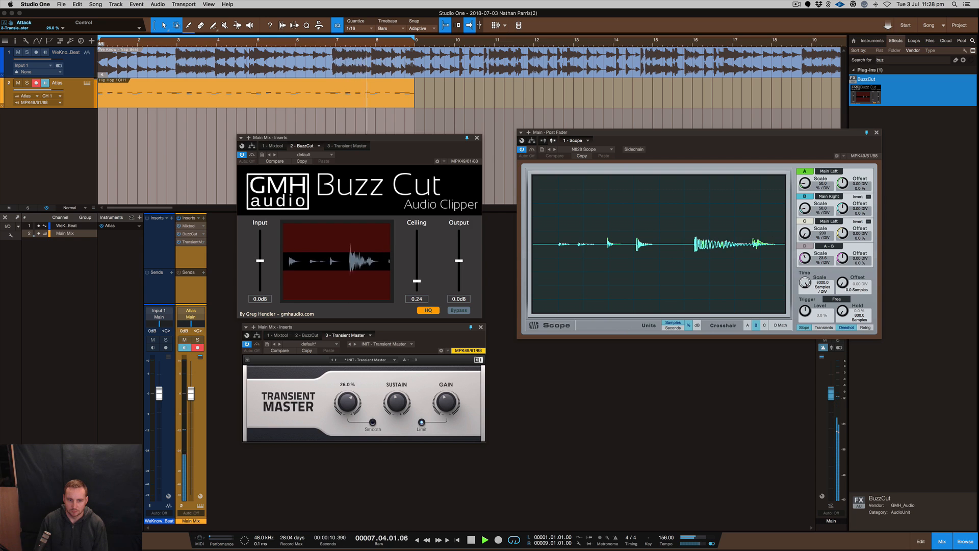
left_click(481, 326)
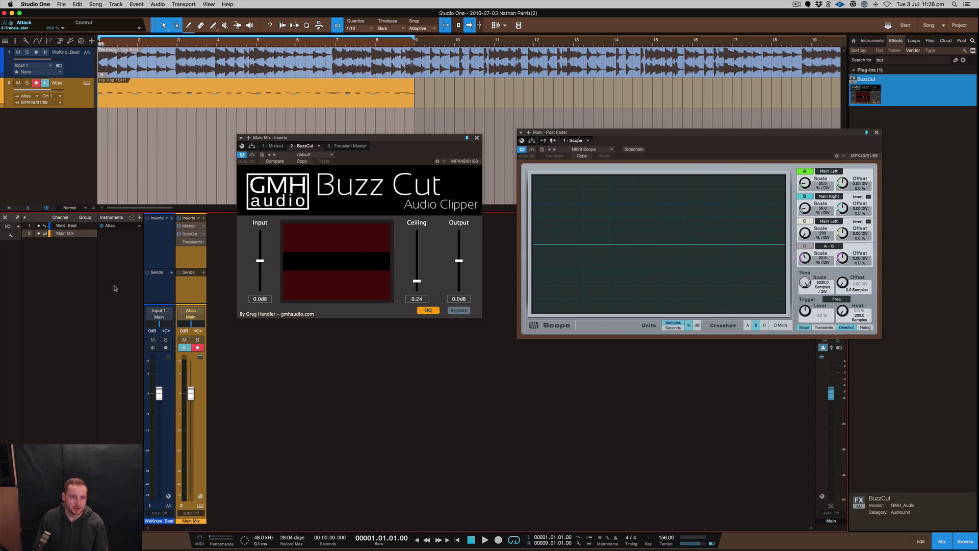
Step: Remove Transient Master from the main mix, nudge Buzz Cut's ceiling to 0.25 and close it
left_click(202, 243)
left_click(226, 333)
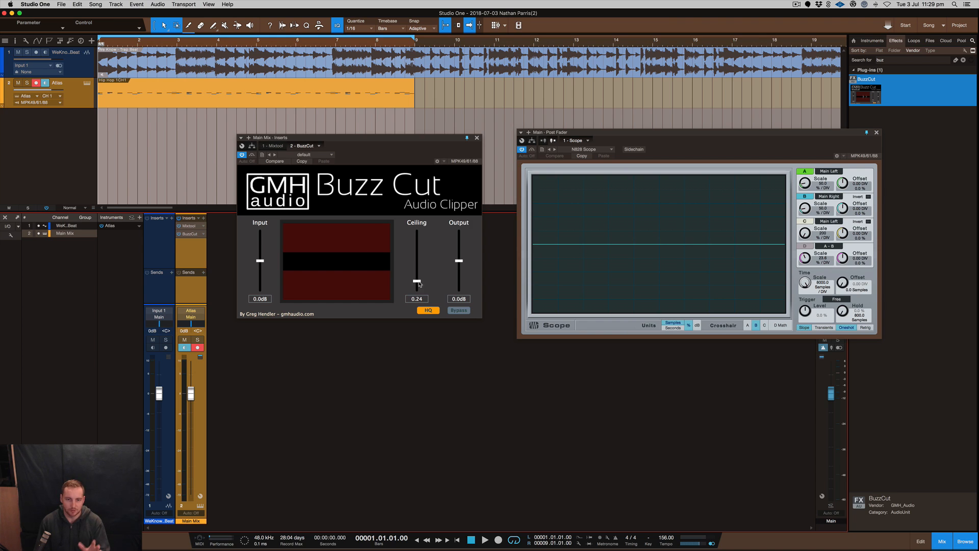
mouse_move(416, 282)
left_mouse_down()
mouse_move(417, 250)
mouse_move(417, 282)
left_mouse_up()
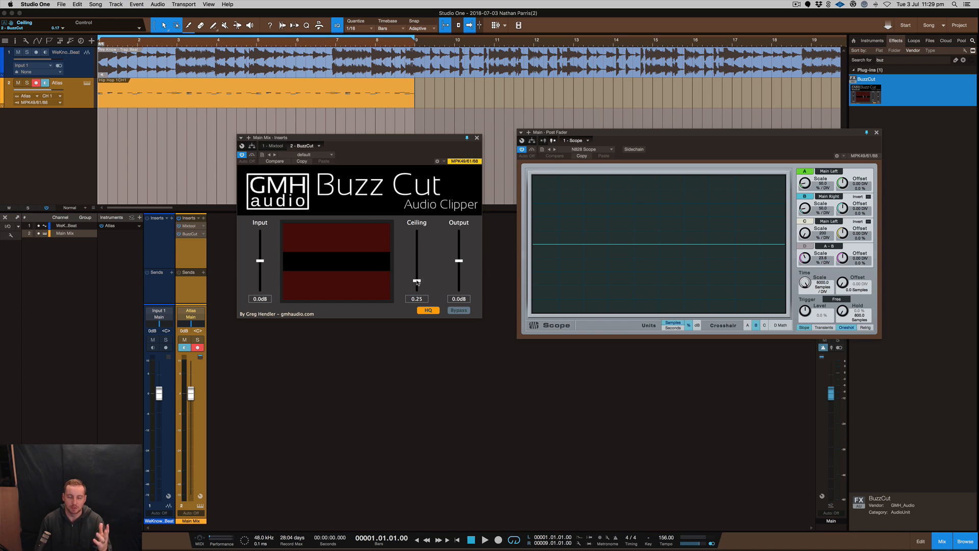
key("Escape")
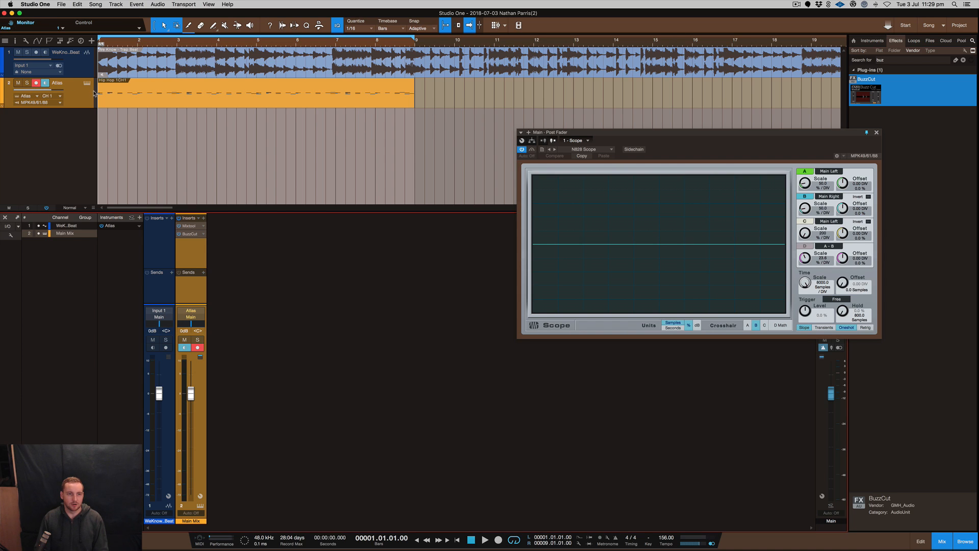
Step: Delete the Atlas instrument track, add Buzz Cut to the beat track and extend the loop range
right_click(193, 400)
left_click(70, 93)
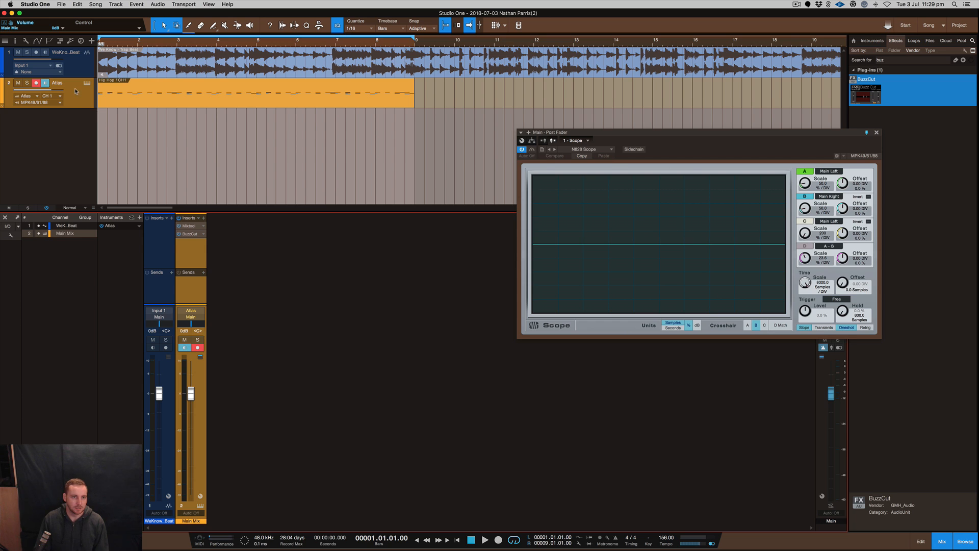
right_click(75, 92)
left_click(115, 128)
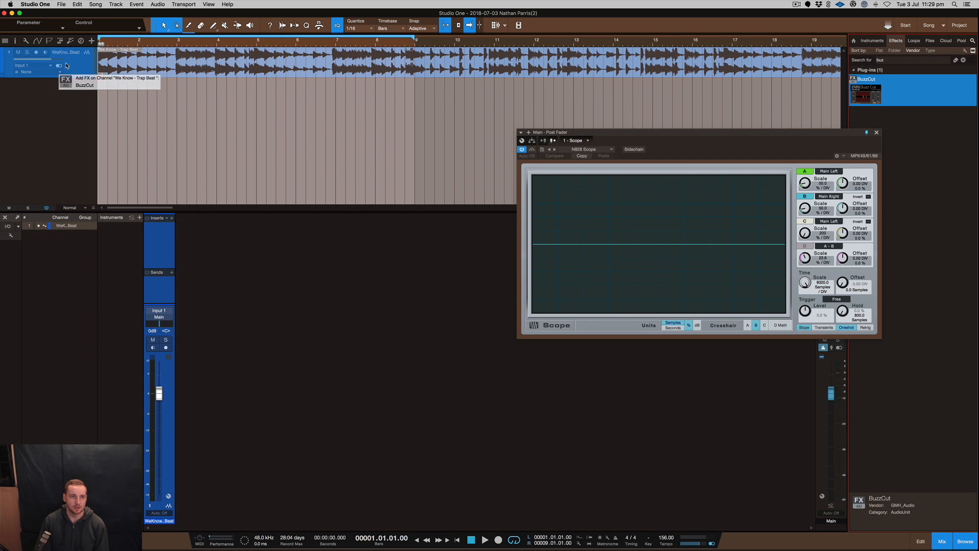
left_click_drag(890, 94, 69, 84)
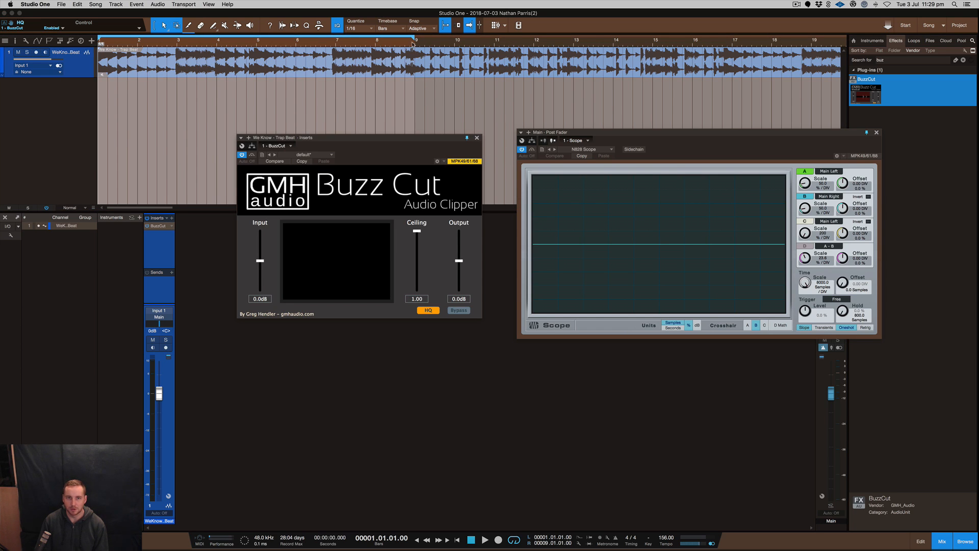
mouse_move(417, 38)
left_mouse_down()
mouse_move(820, 38)
mouse_move(801, 38)
left_mouse_up()
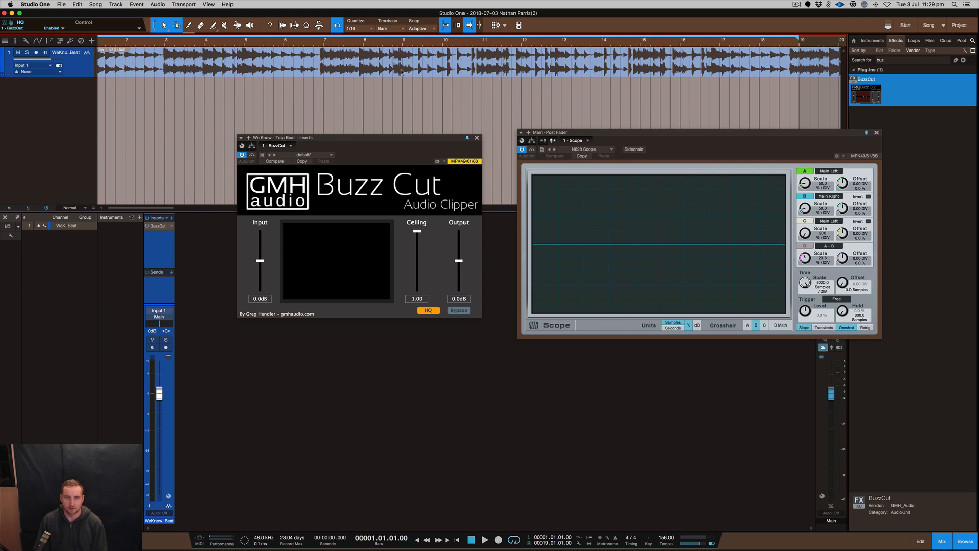
scroll(401, 72, "up", 5)
scroll(401, 72, "up", 5)
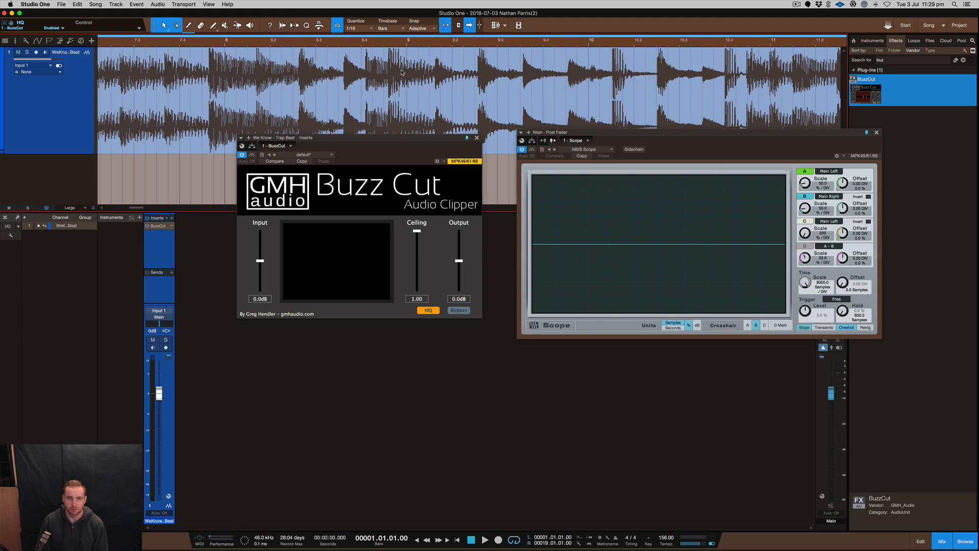
Step: Close the Scope and Buzz Cut windows and bring the mixer back
left_click(876, 133)
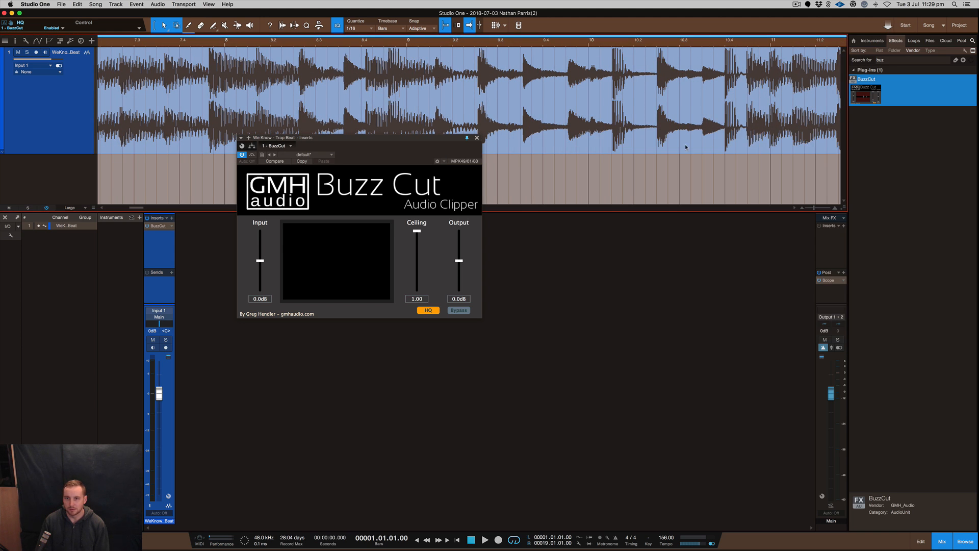
key("F3")
left_click(477, 140)
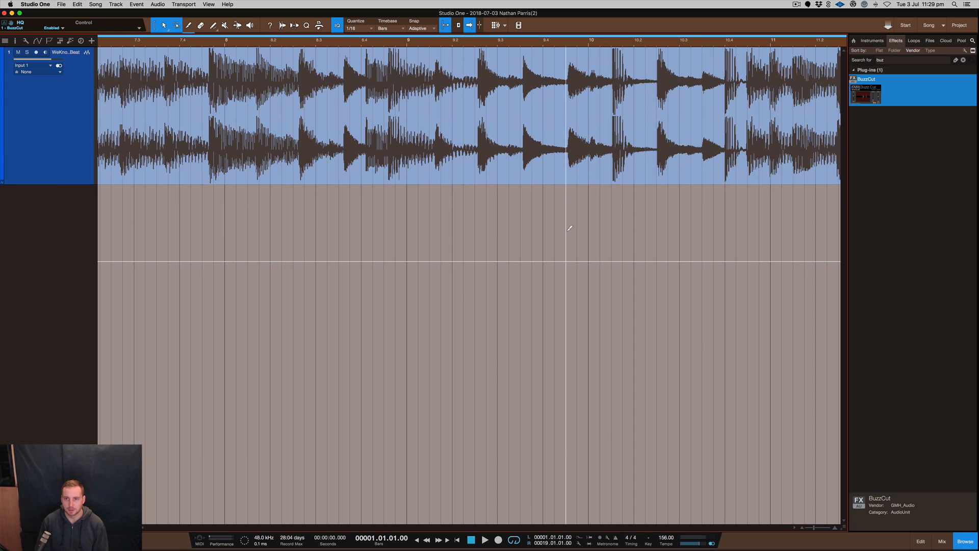
scroll(566, 115, "up", 5)
scroll(566, 228, "up", 5)
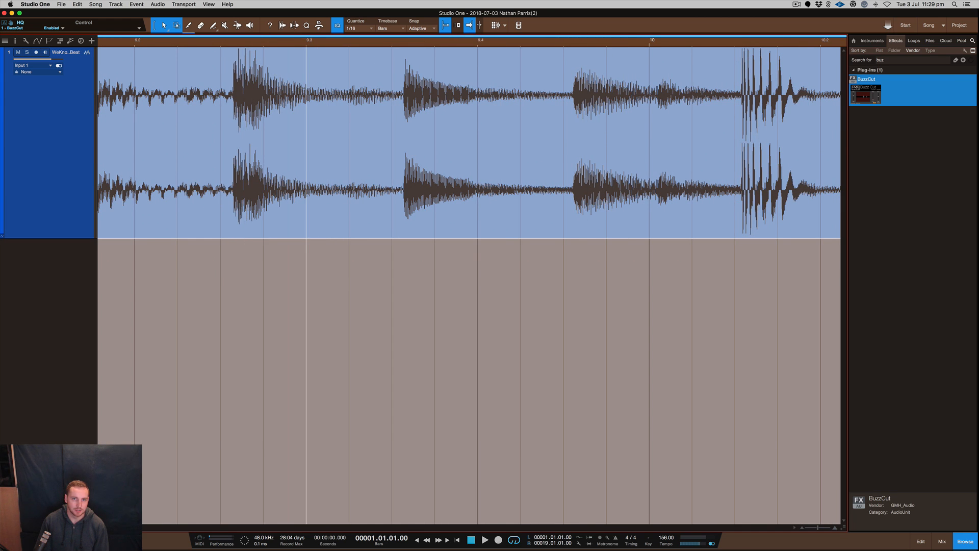
scroll(306, 86, "down", 4)
scroll(306, 85, "down", 5)
scroll(307, 86, "down", 5)
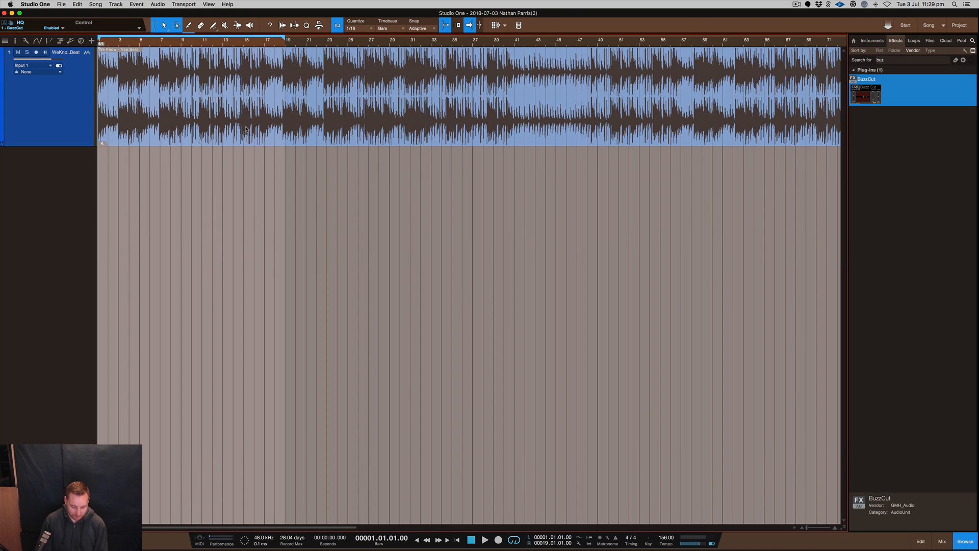
key("F3")
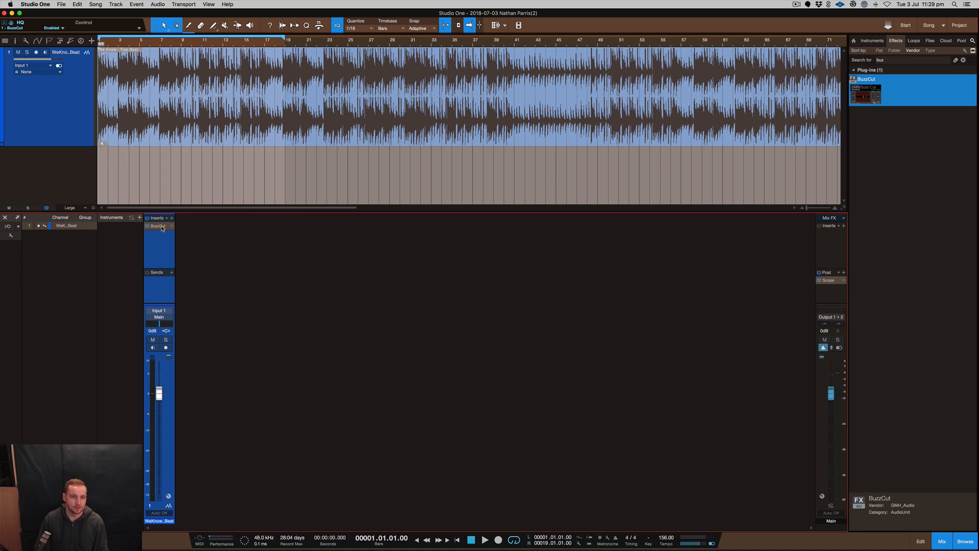
Step: Bring up Buzz Cut's editor on the beat track and start playback
double_click(163, 228)
left_click_drag(368, 138, 479, 244)
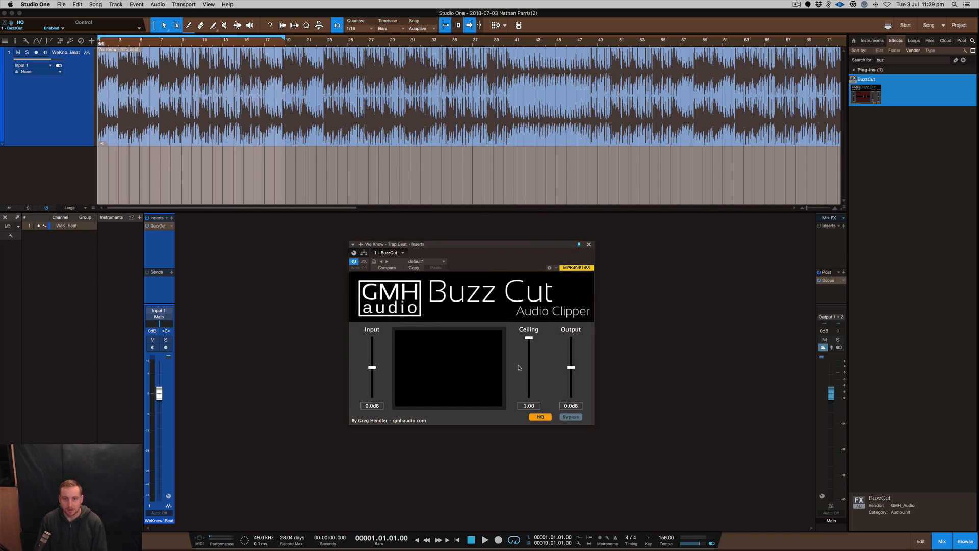
key("space")
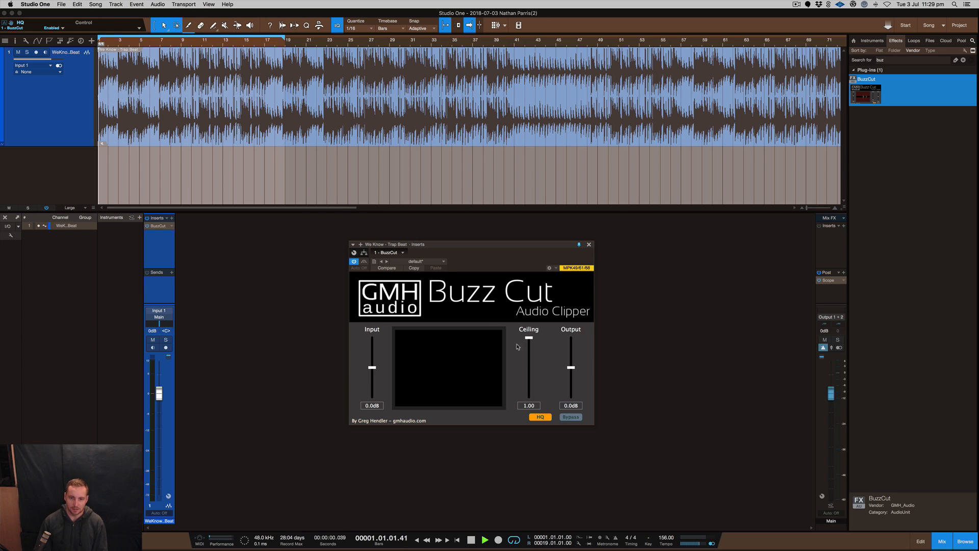
left_click(163, 113)
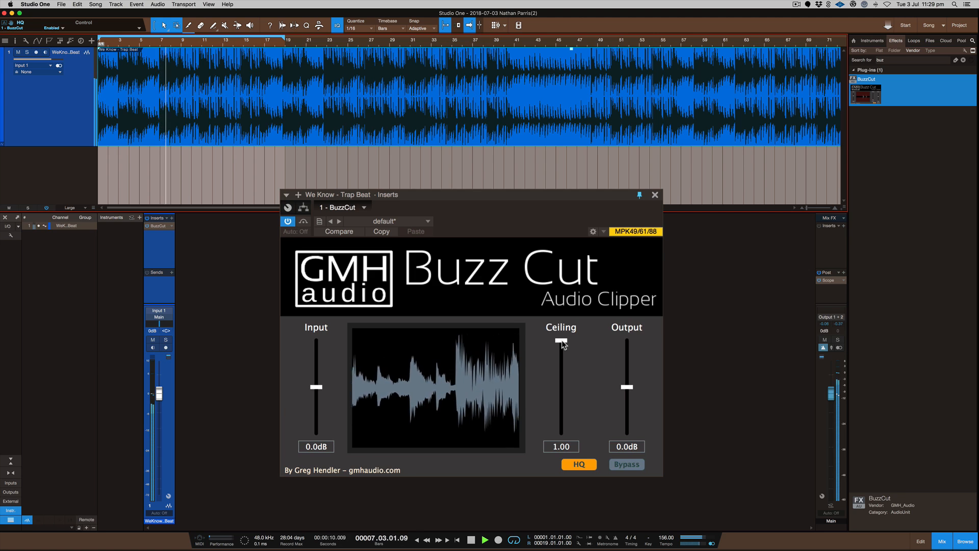
Step: Test the ceiling down to 0.88, settle it back at 0.95 and close Buzz Cut
left_click_drag(563, 344, 563, 348)
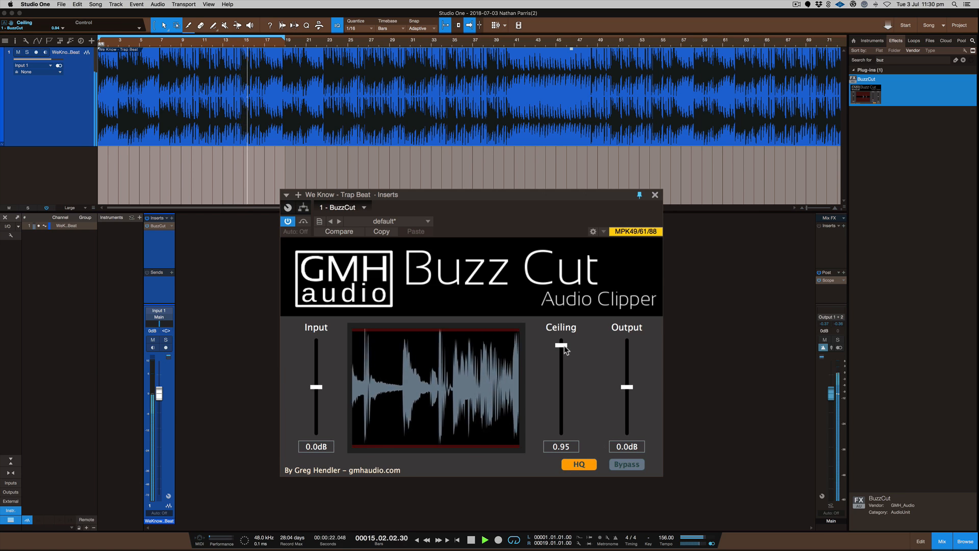
left_click_drag(561, 346, 564, 352)
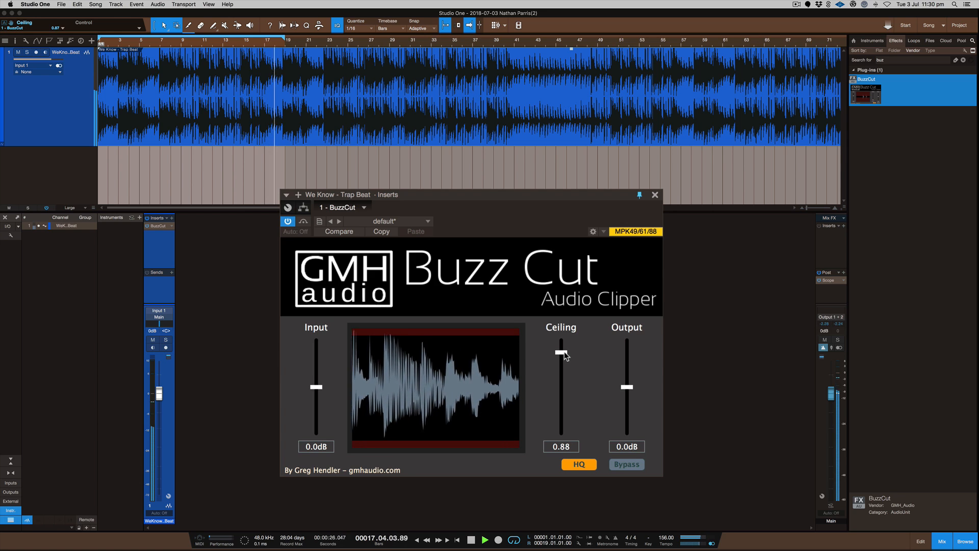
left_click_drag(564, 351, 561, 367)
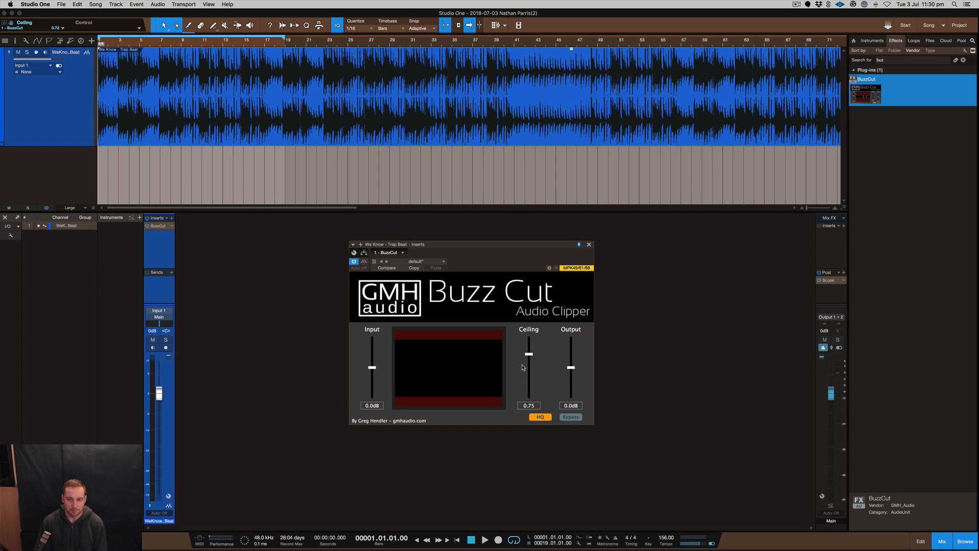
left_click_drag(531, 356, 531, 341)
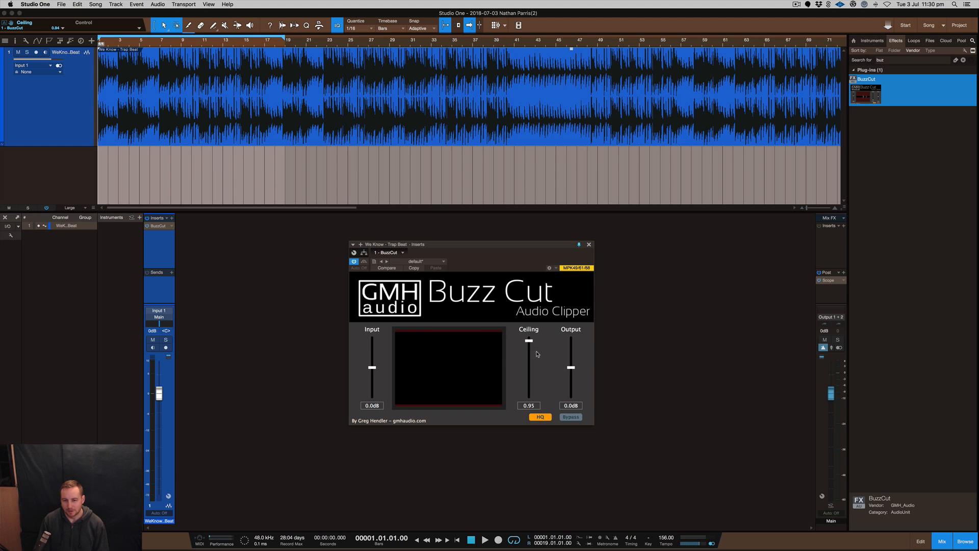
left_click(589, 244)
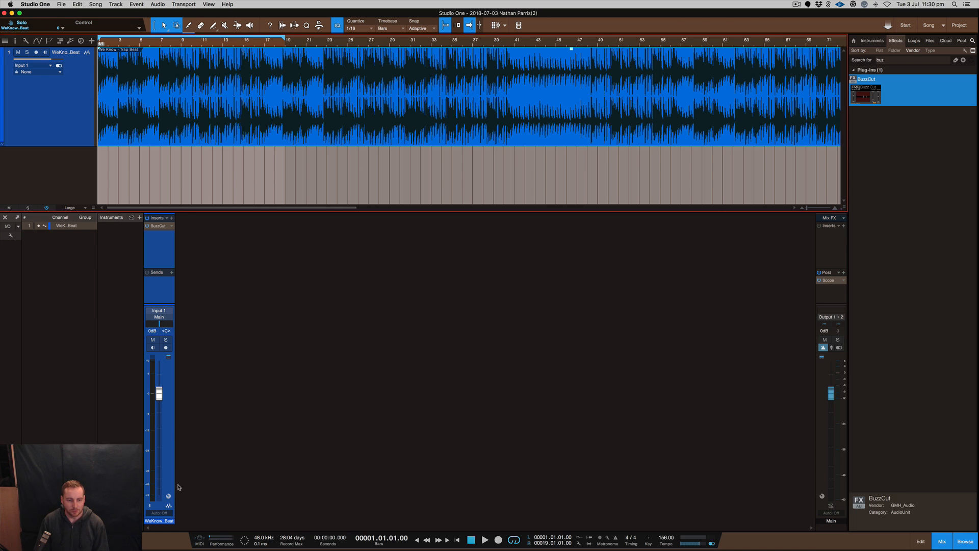
Step: Show the beat channel's insert routing view, enlarged and moved into place
left_click(169, 497)
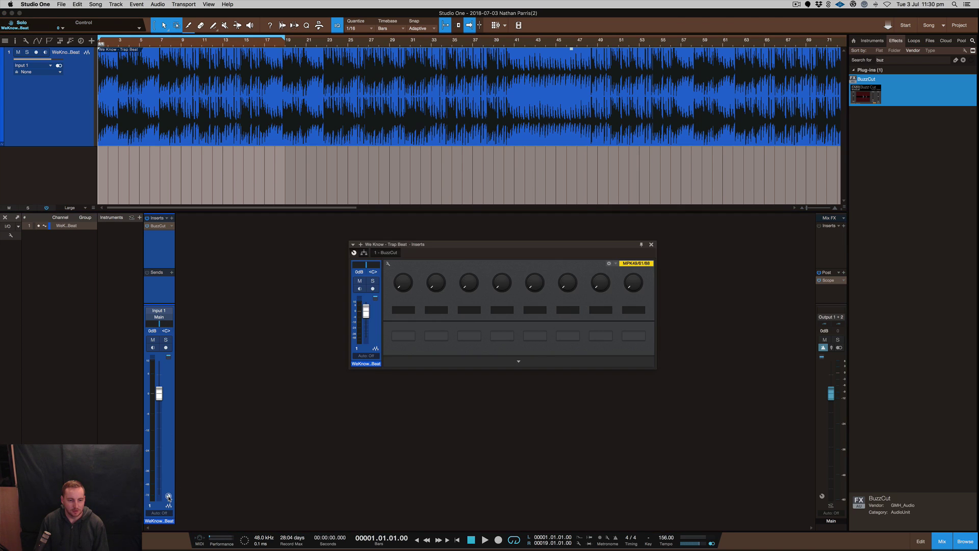
left_click(364, 253)
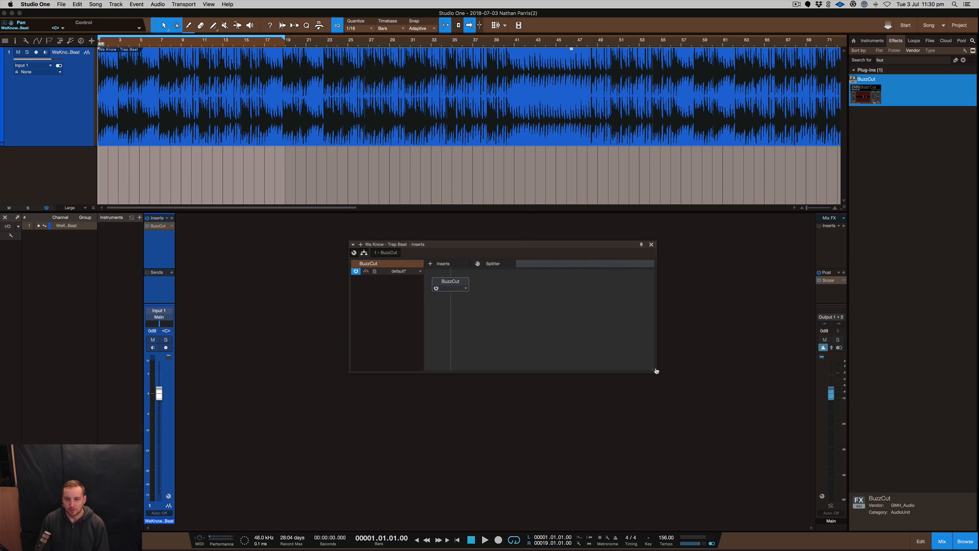
left_click_drag(655, 371, 817, 525)
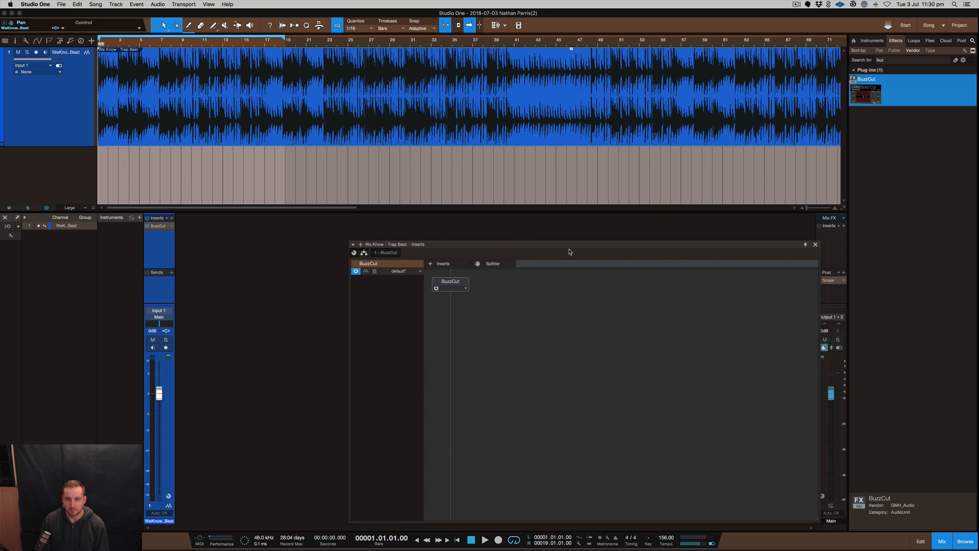
mouse_move(568, 248)
left_mouse_down()
mouse_move(457, 197)
mouse_move(387, 205)
mouse_move(375, 243)
left_mouse_up()
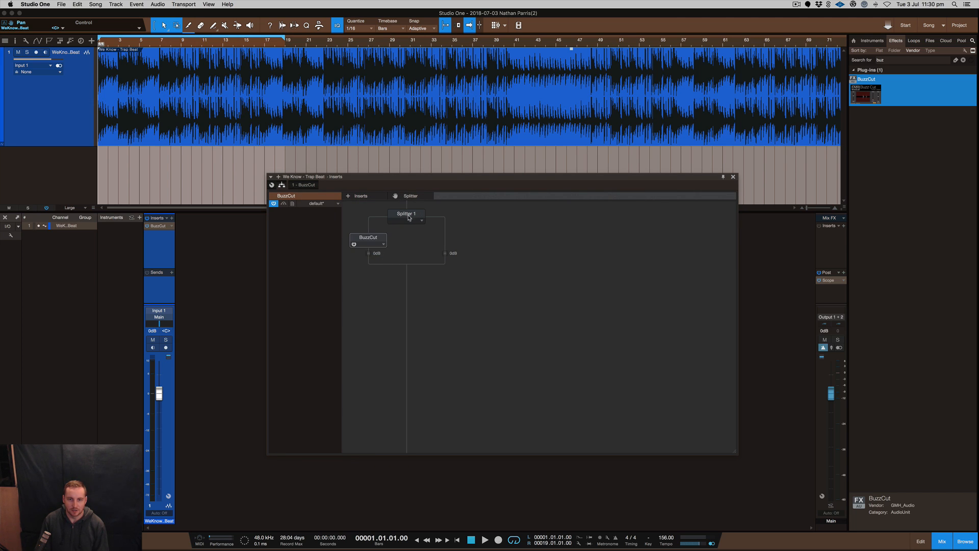
Step: Select Splitter 1 and search the plugin list below it for 'mixtool'
left_click(409, 216)
left_click(358, 197)
left_click(388, 213)
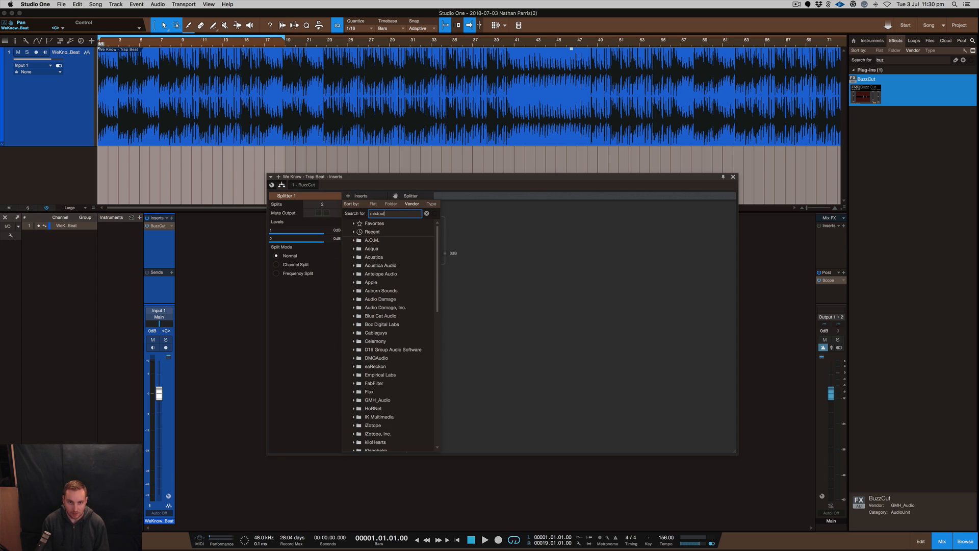
key("Return")
Step: Add Mixtool below the splitter and turn on its MS Transform
double_click(383, 231)
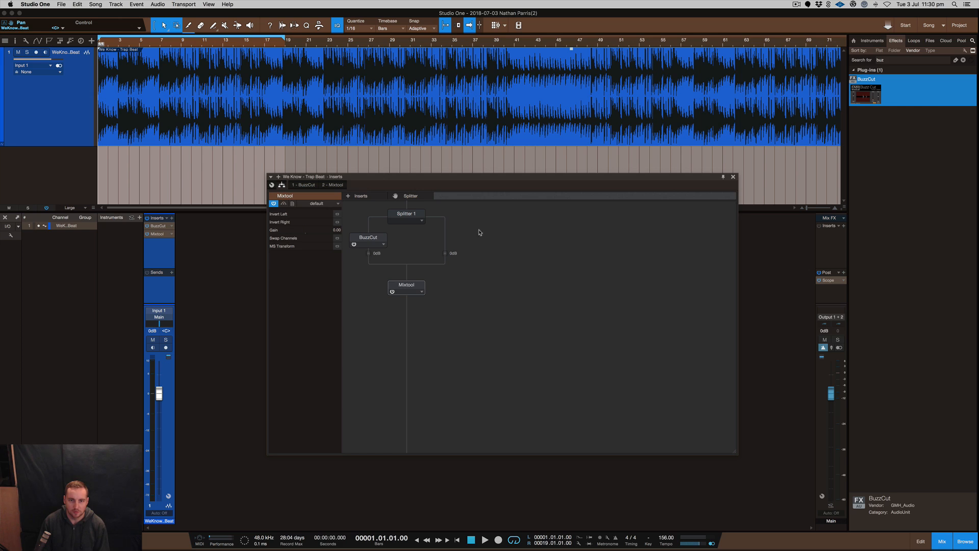
double_click(408, 288)
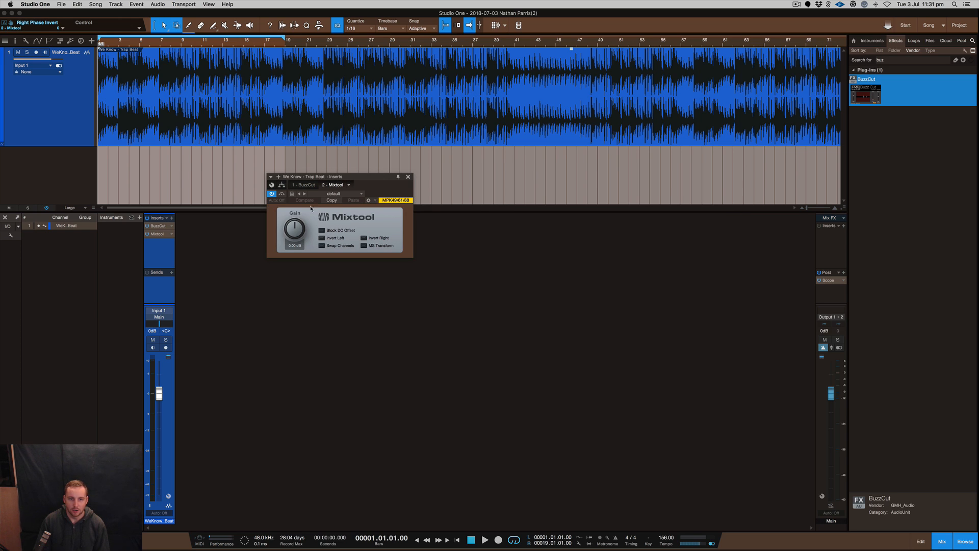
left_click(365, 244)
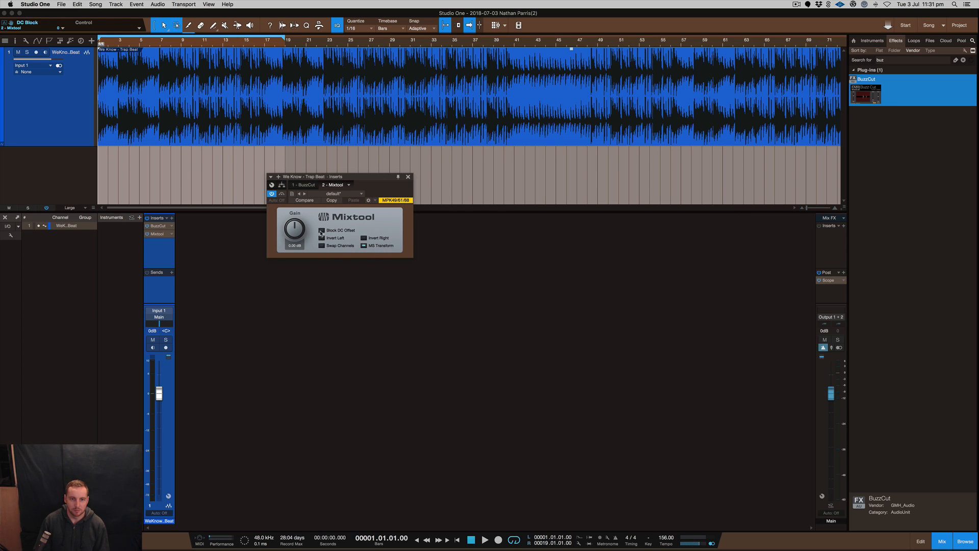
left_click(408, 177)
Step: In the routing view, place a copy of Mixtool above Splitter 1
left_click(168, 498)
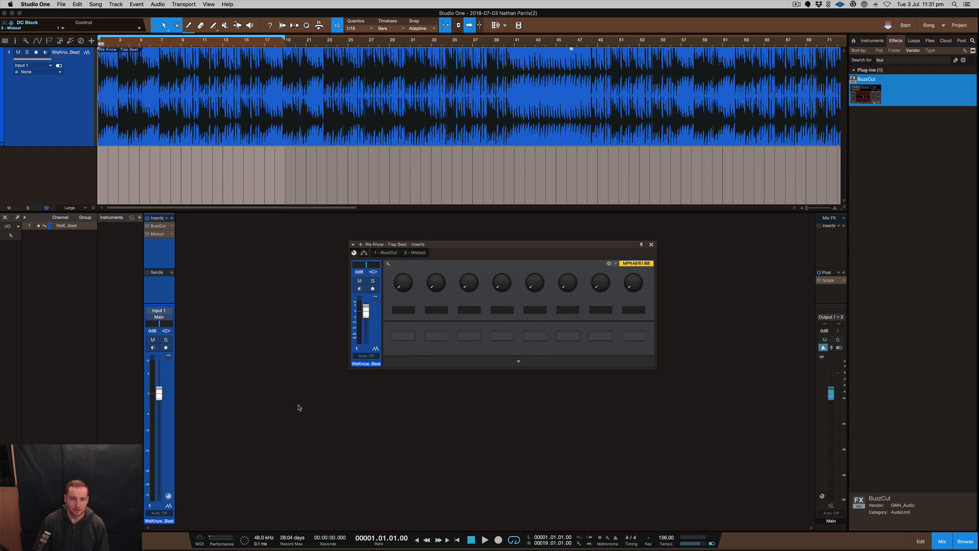
left_click(366, 253)
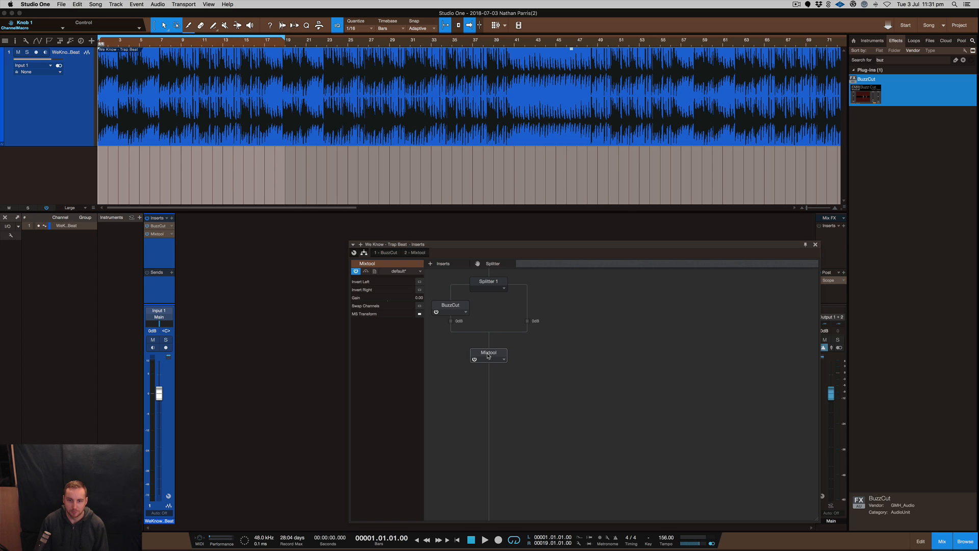
left_click_drag(488, 356, 493, 282)
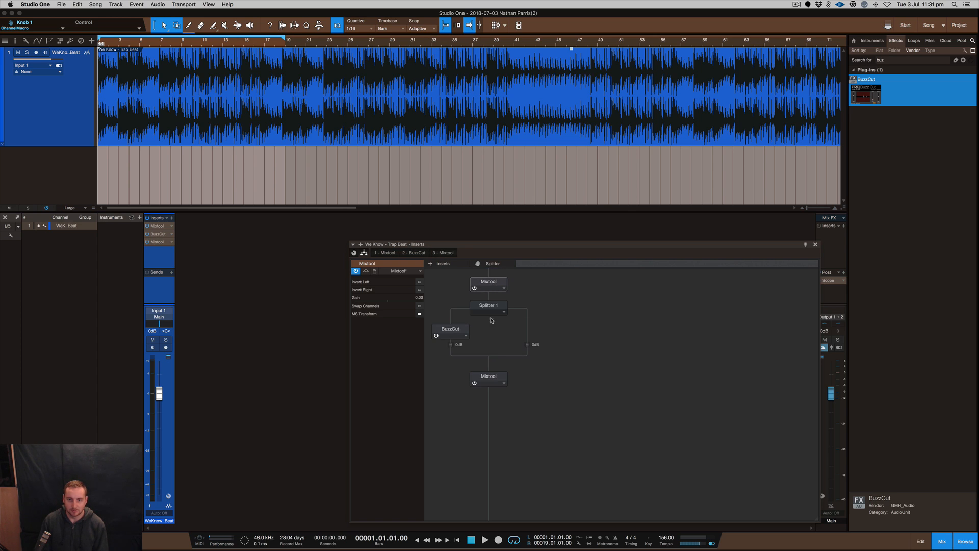
Step: Set the bottom Mixtool's gain to 6 dB and confirm it
double_click(488, 376)
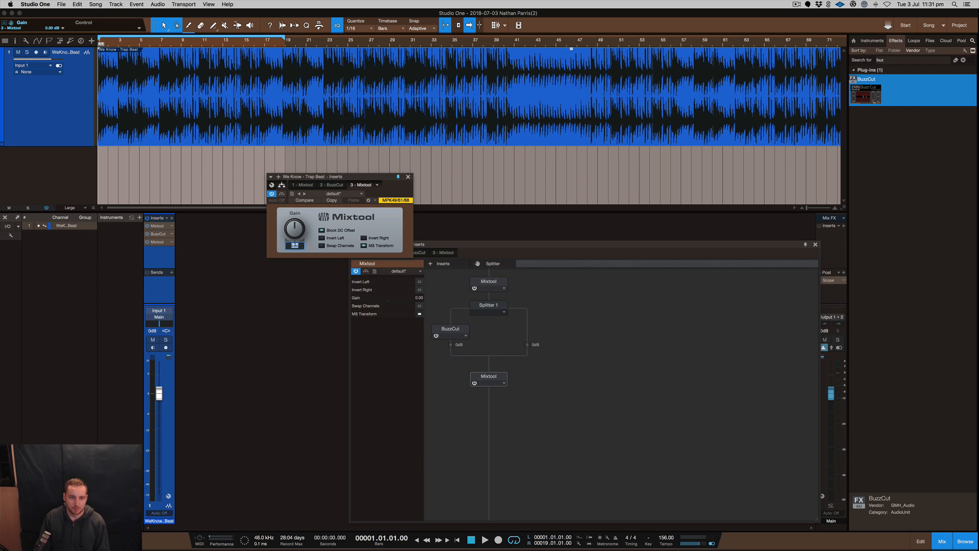
key("Return")
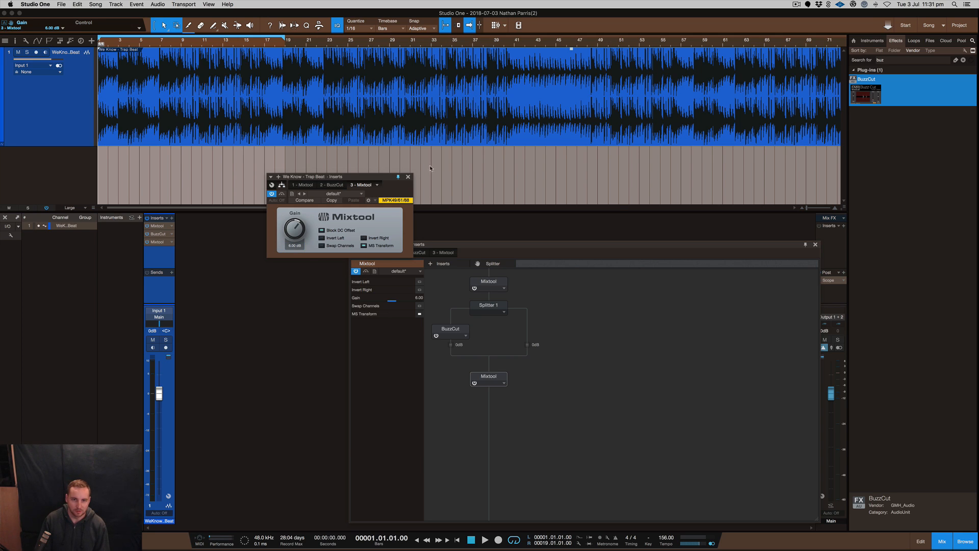
left_click(409, 180)
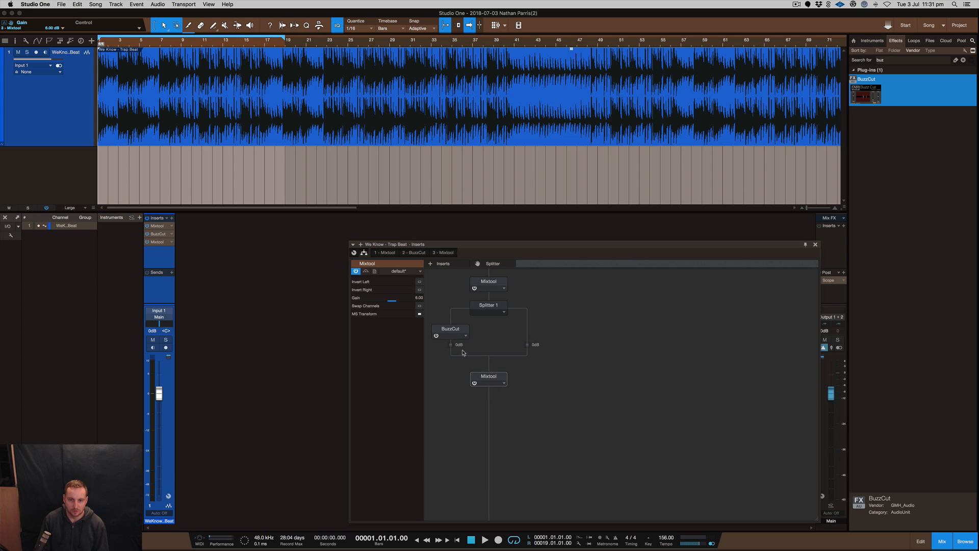
double_click(491, 377)
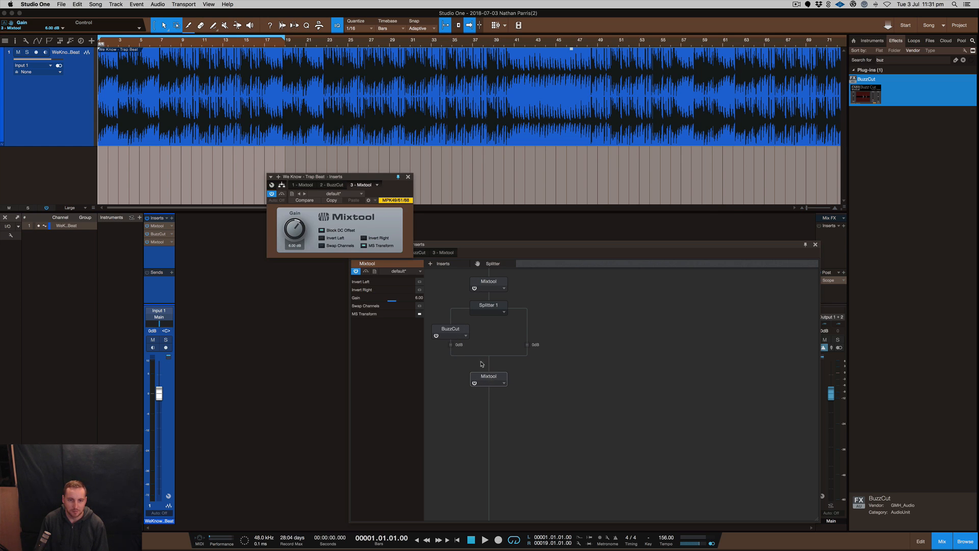
left_click(409, 178)
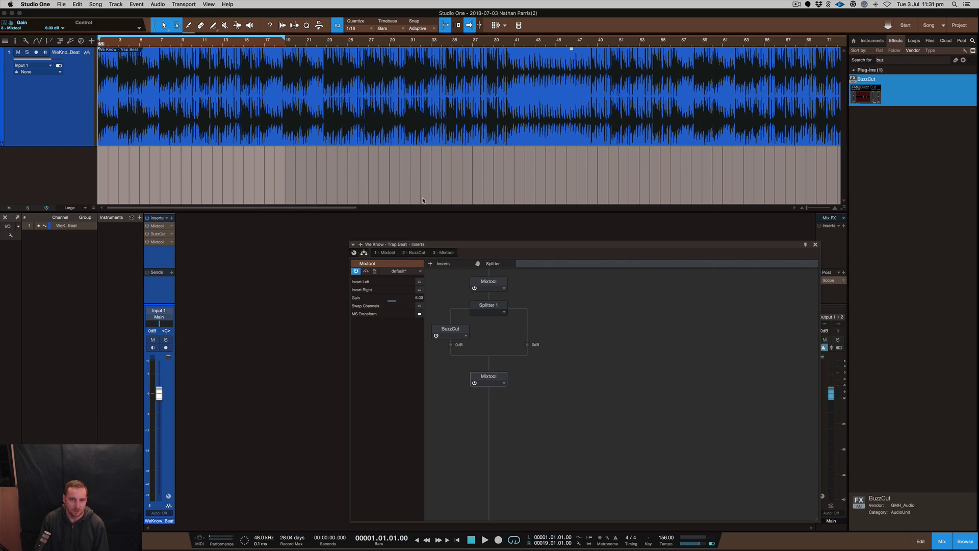
Step: While playing, lower the split-branch Buzz Cut's ceiling to 0.87 and close its editor
double_click(450, 330)
key("space")
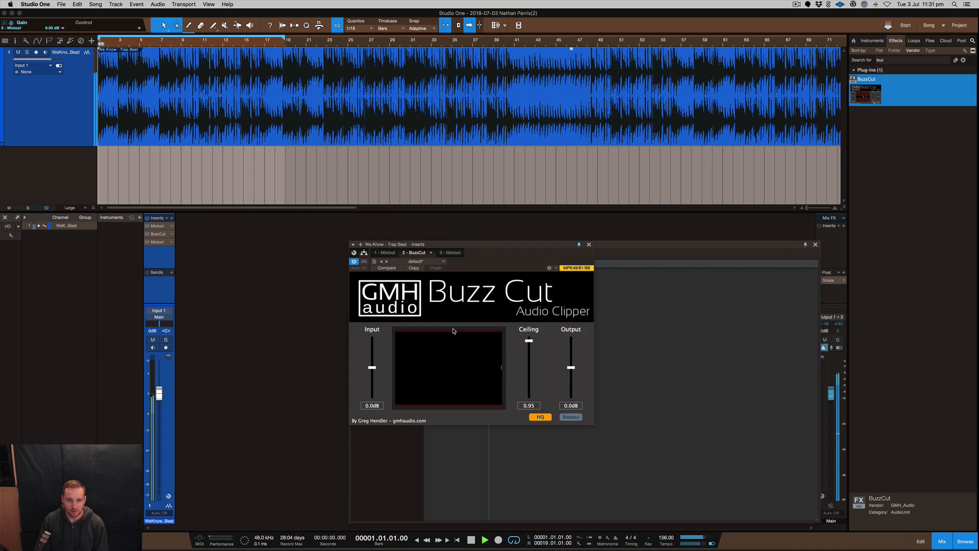
mouse_move(529, 341)
left_mouse_down()
mouse_move(529, 379)
mouse_move(534, 349)
left_mouse_up()
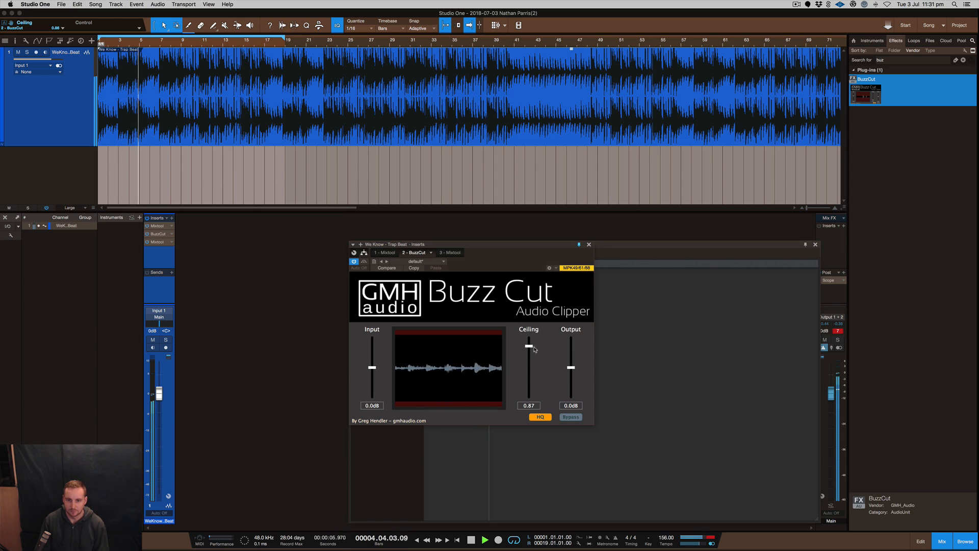
key("space")
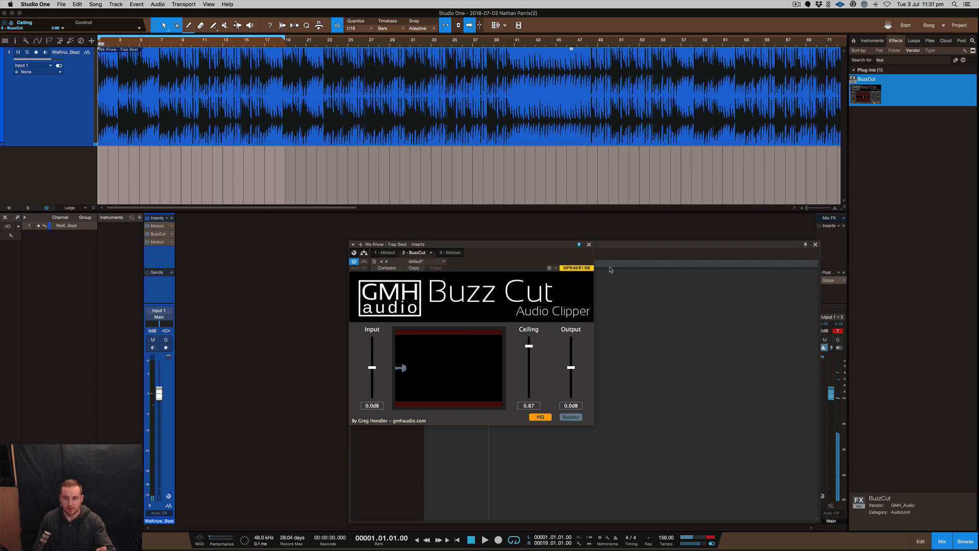
left_click(588, 245)
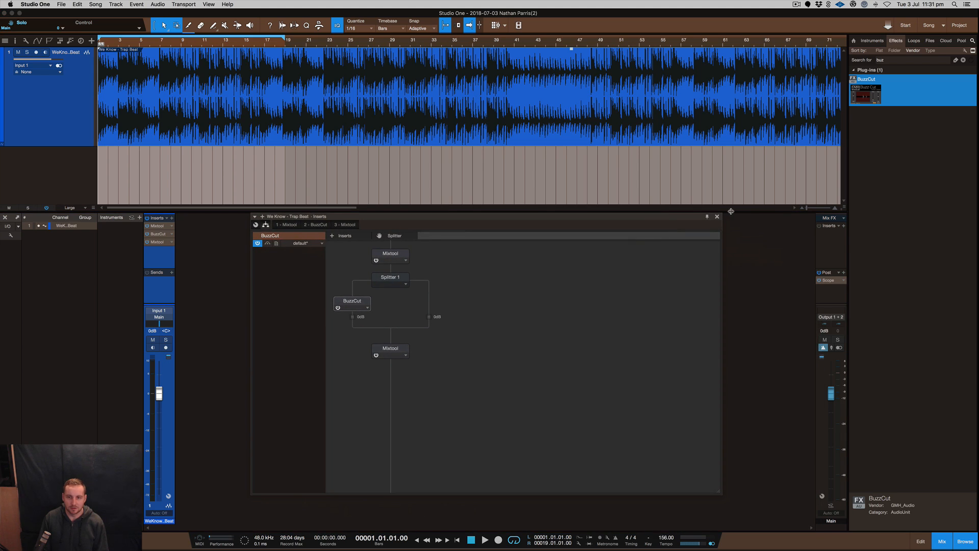
Step: Close the insert routing window with F11, leaving the mixer showing
key("F11")
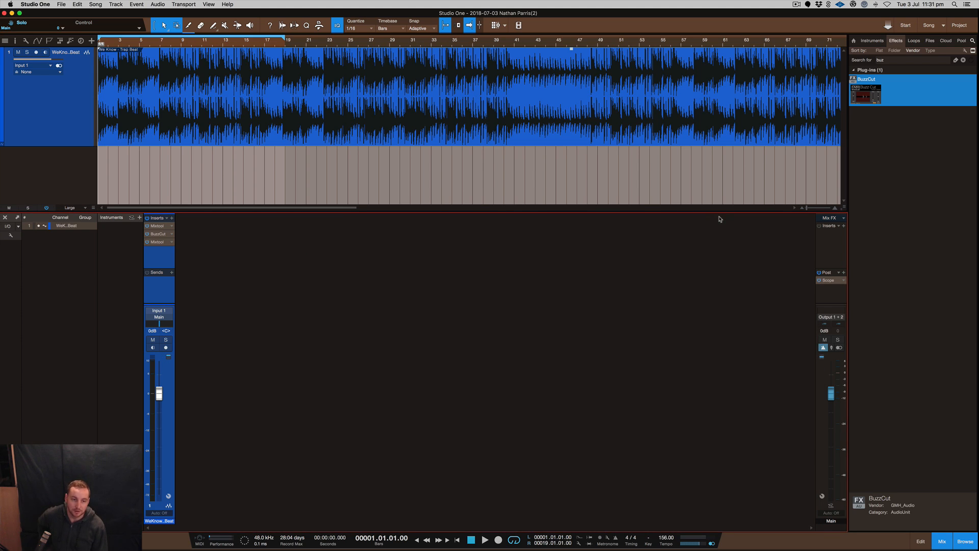